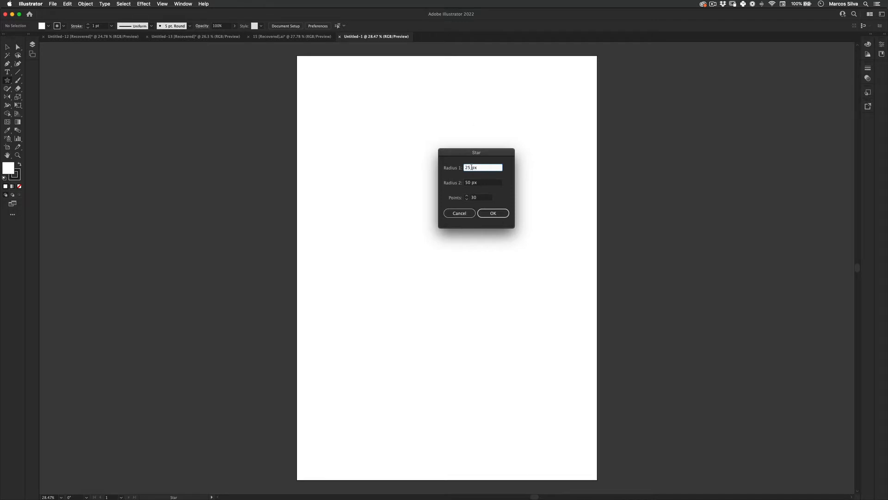
Create a 30-point star with radii of 25 px and 50 px and enlarge it to about 947 px wide.
{"action": "left_click", "coordinate": [494, 213]}
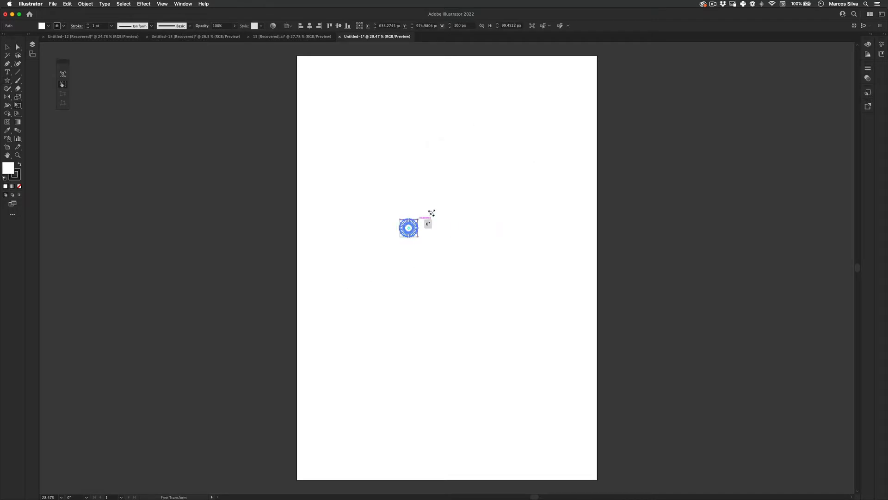
{"action": "left_click_drag", "start_coordinate": [418, 219], "coordinate": [441, 238]}
{"action": "key", "text": "v"}
Fill the star with orange-yellow #e5af17.
{"action": "double_click", "coordinate": [12, 173]}
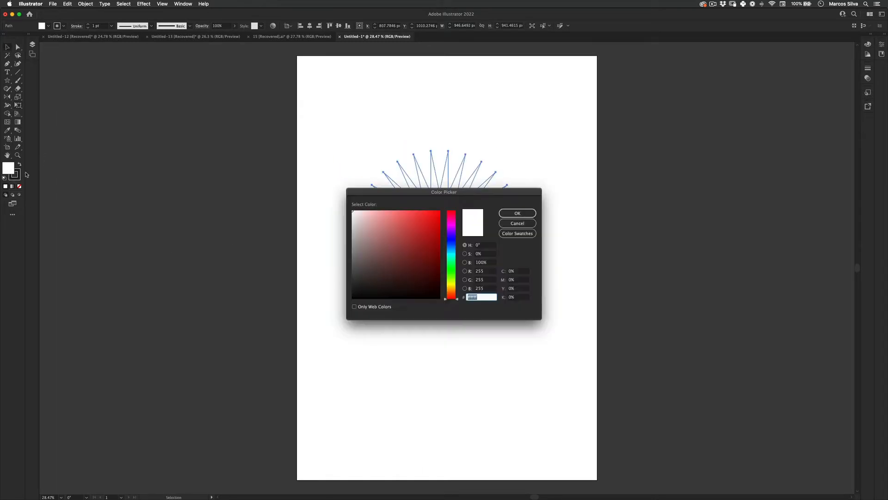
{"action": "left_click", "coordinate": [453, 286]}
{"action": "left_click", "coordinate": [434, 218]}
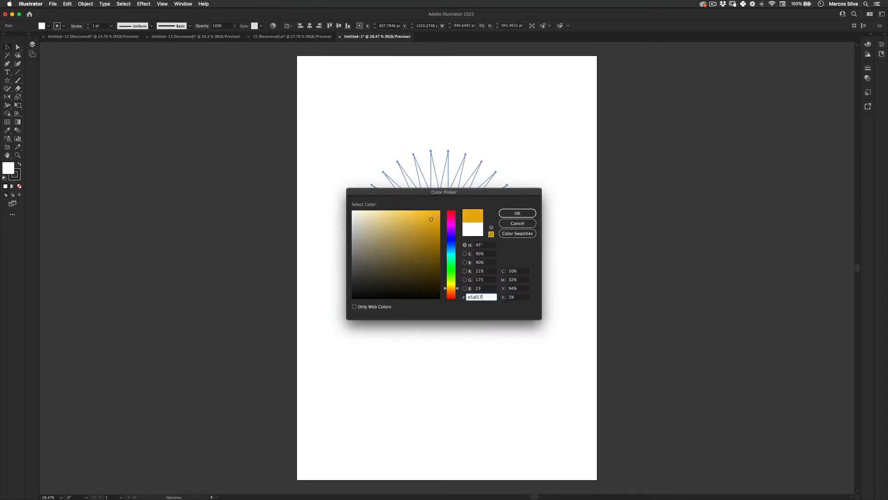
{"action": "left_click", "coordinate": [517, 213]}
{"action": "left_click", "coordinate": [220, 315]}
{"action": "left_click_drag", "start_coordinate": [449, 224], "coordinate": [453, 229]}
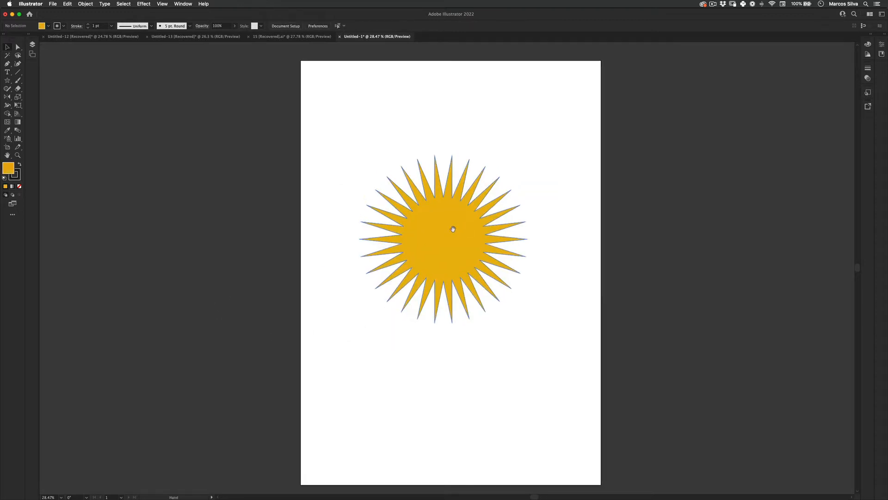
Remove the star's stroke and move the star to the artboard's horizontal centre.
{"action": "left_click", "coordinate": [444, 230]}
{"action": "left_click", "coordinate": [17, 179]}
{"action": "left_click", "coordinate": [20, 187]}
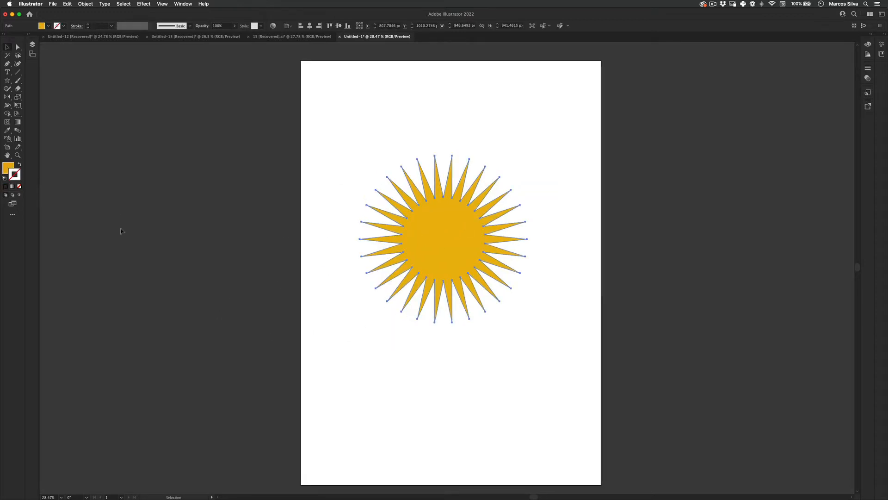
{"action": "left_click", "coordinate": [120, 230]}
{"action": "left_click_drag", "start_coordinate": [386, 267], "coordinate": [356, 218]}
{"action": "left_click_drag", "start_coordinate": [423, 192], "coordinate": [426, 210]}
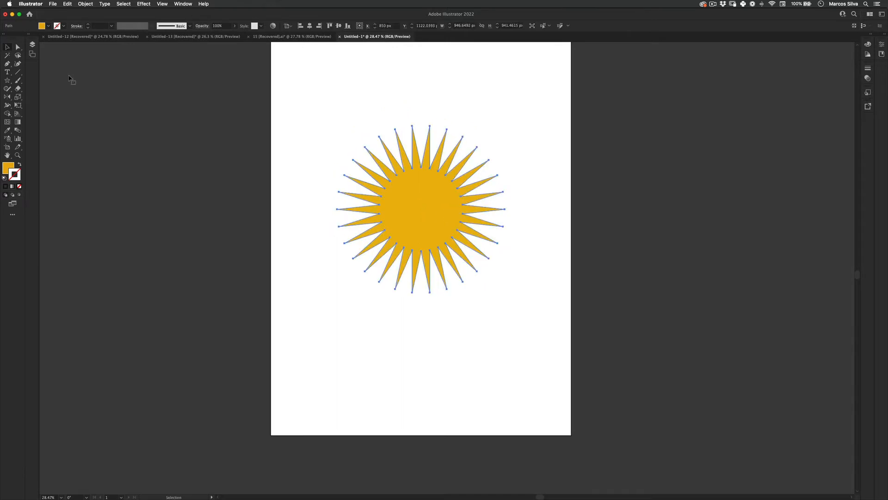
Review the Star tool's radius and point settings without creating another star.
{"action": "left_click", "coordinate": [8, 81]}
{"action": "left_click", "coordinate": [571, 184]}
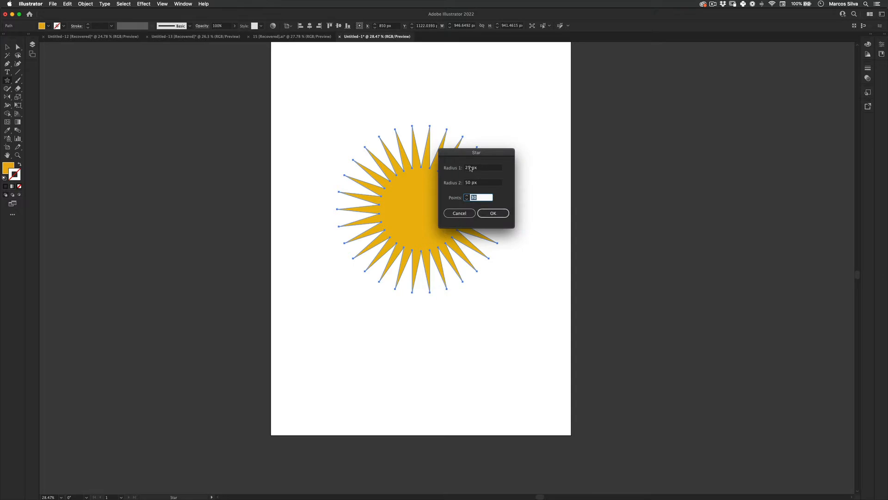
{"action": "left_click", "coordinate": [460, 213]}
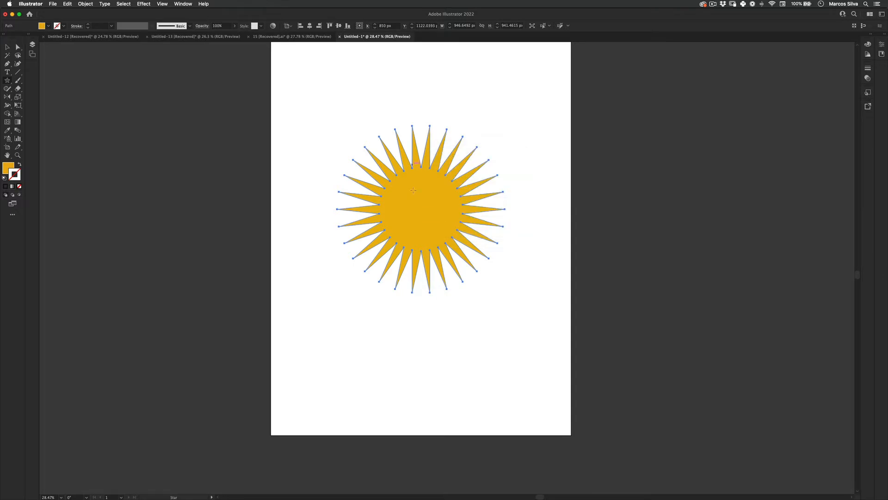
Delete the star from the artboard.
{"action": "key", "text": "z"}
{"action": "left_click", "coordinate": [417, 233]}
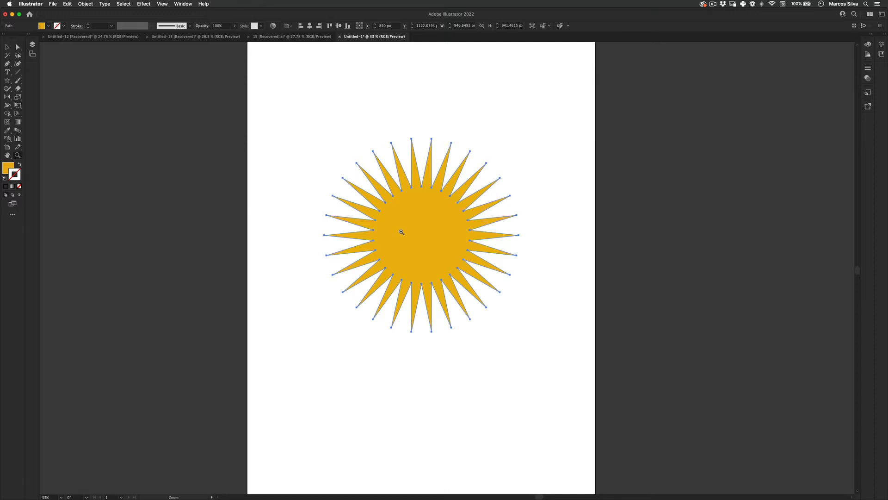
{"action": "key", "text": "v"}
{"action": "key", "text": "z"}
{"action": "left_click_drag", "start_coordinate": [455, 218], "coordinate": [404, 254]}
{"action": "key", "text": "v"}
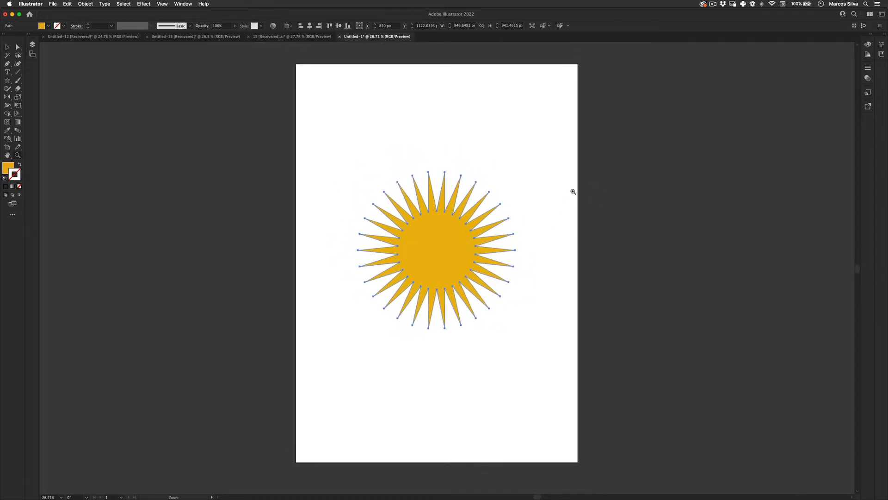
{"action": "left_click_drag", "start_coordinate": [594, 141], "coordinate": [271, 378]}
{"action": "key", "text": "Delete"}
Copy the four colour squares from the 15 [Recovered].ai document into Untitled-1.
{"action": "left_click", "coordinate": [273, 37]}
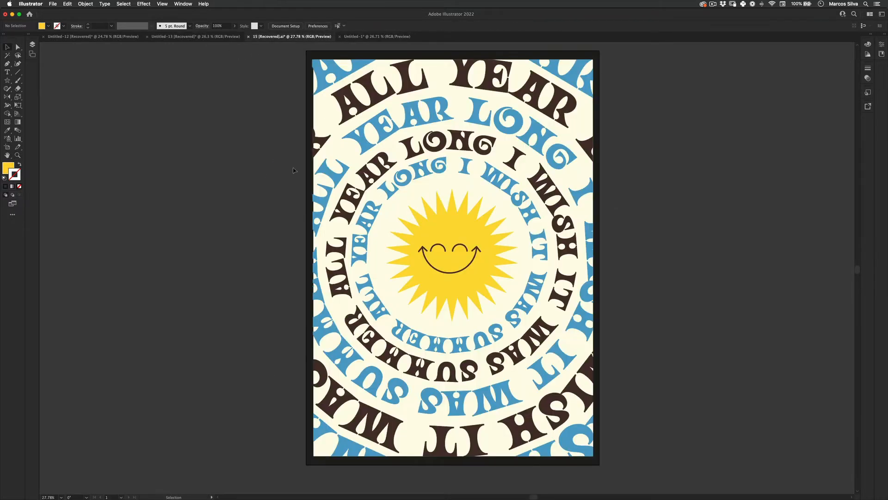
{"action": "scroll", "coordinate": [290, 222], "scroll_direction": "down", "scroll_amount": 10}
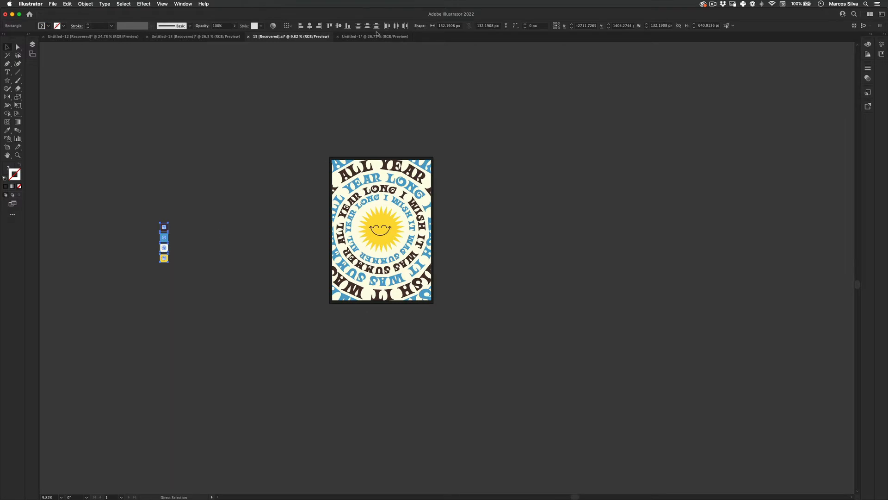
{"action": "left_click", "coordinate": [375, 36]}
{"action": "scroll", "coordinate": [307, 213], "scroll_direction": "up", "scroll_amount": 2}
{"action": "key", "text": "super+v"}
Move the four colour squares onto the empty canvas to the left of the artboard.
{"action": "left_click_drag", "start_coordinate": [306, 233], "coordinate": [318, 224]}
{"action": "key", "text": "v"}
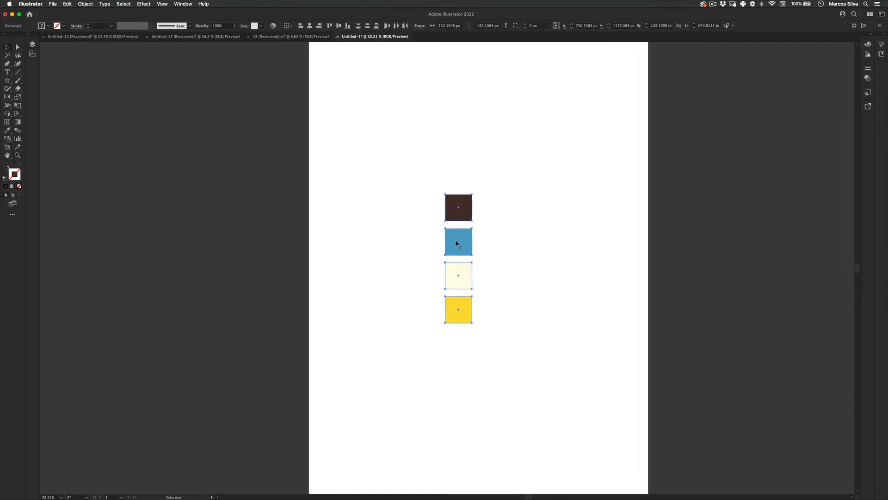
{"action": "left_click_drag", "start_coordinate": [457, 244], "coordinate": [119, 248]}
{"action": "left_click_drag", "start_coordinate": [348, 242], "coordinate": [290, 233]}
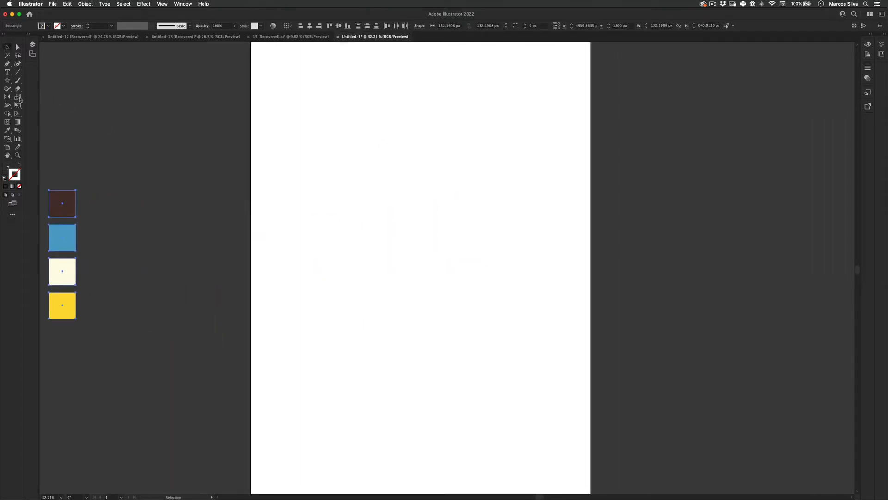
Draw a circle about 659 px in diameter near the artboard's middle and fill it with the yellow square's colour.
{"action": "left_click", "coordinate": [7, 80]}
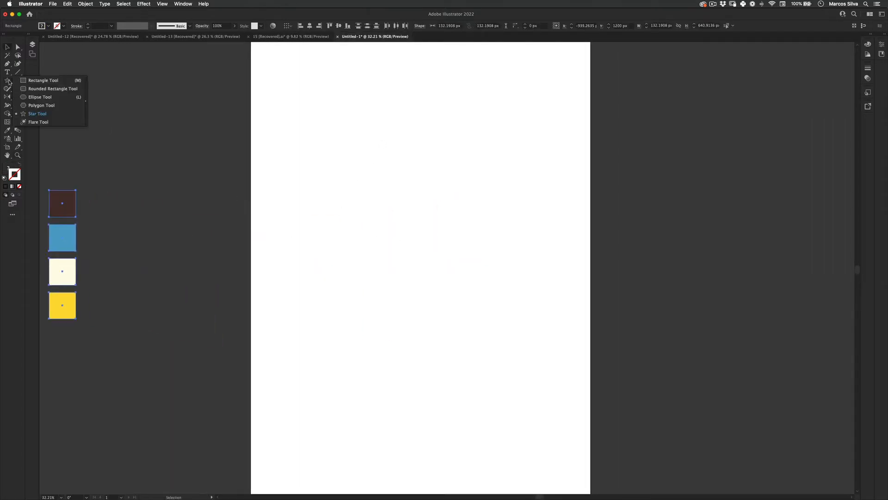
{"action": "left_click", "coordinate": [50, 99]}
{"action": "left_click_drag", "start_coordinate": [422, 248], "coordinate": [508, 240]}
{"action": "key", "text": "i"}
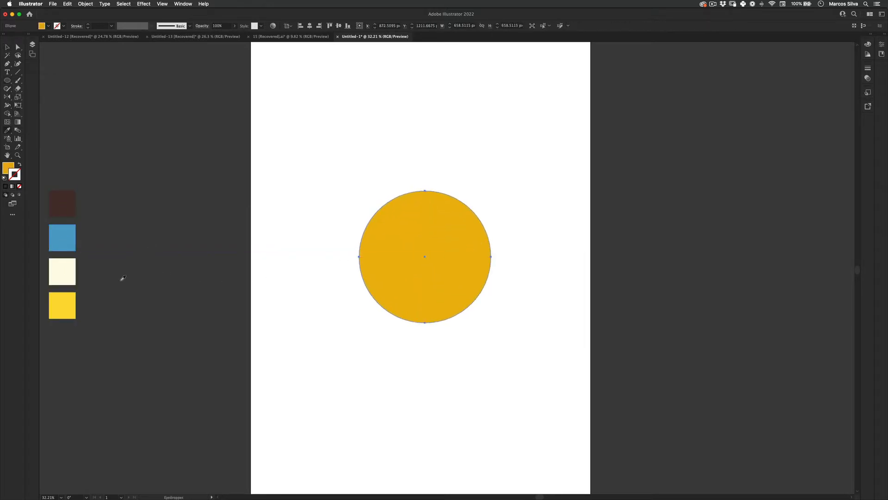
{"action": "left_click", "coordinate": [65, 305]}
{"action": "key", "text": "v"}
{"action": "left_click", "coordinate": [265, 147]}
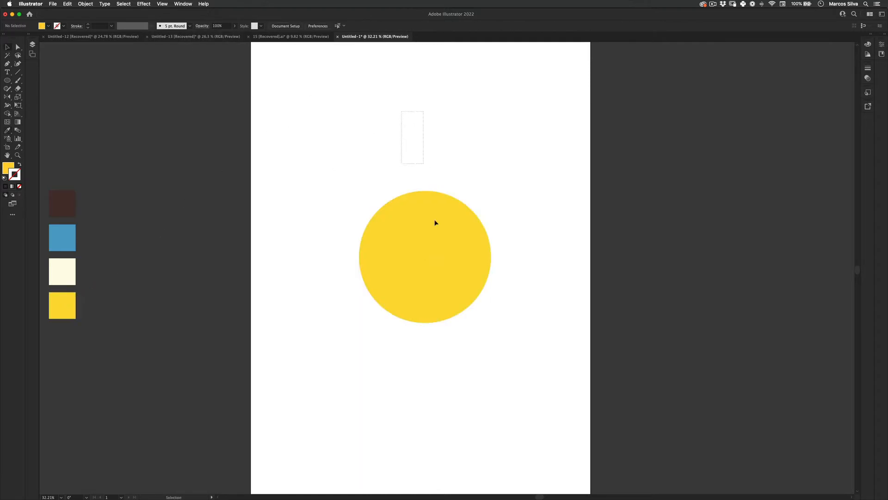
Start a Zig Zag effect on the yellow circle with an absolute size of 96 px and 8 ridges per segment.
{"action": "left_click", "coordinate": [435, 222]}
{"action": "left_click", "coordinate": [147, 4]}
{"action": "mouse_move", "coordinate": [204, 70]}
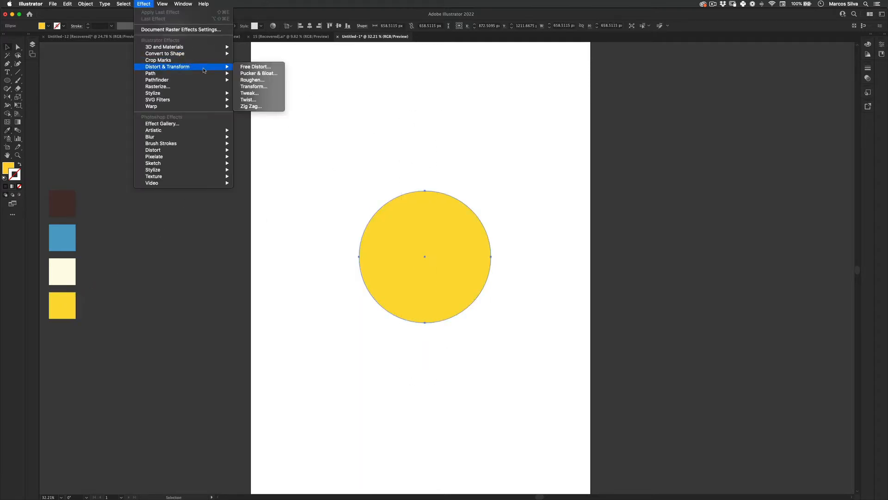
{"action": "left_click", "coordinate": [250, 106]}
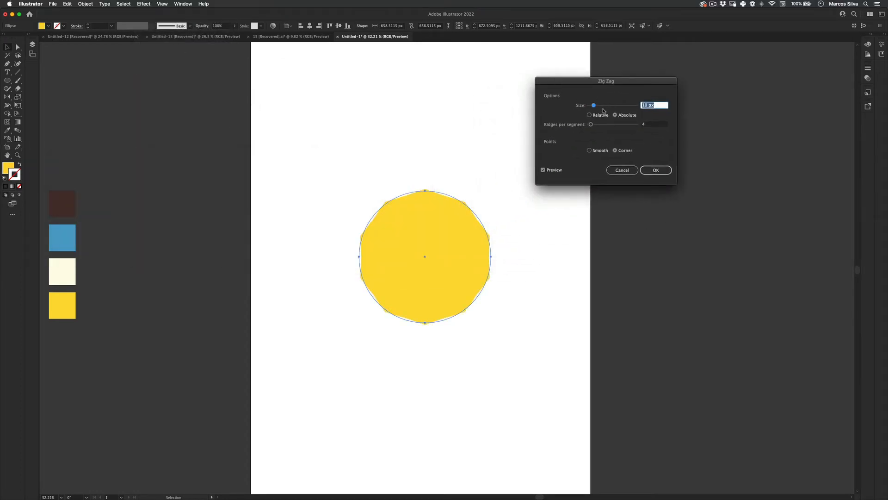
{"action": "left_click_drag", "start_coordinate": [594, 105], "coordinate": [596, 126]}
{"action": "left_click", "coordinate": [597, 125]}
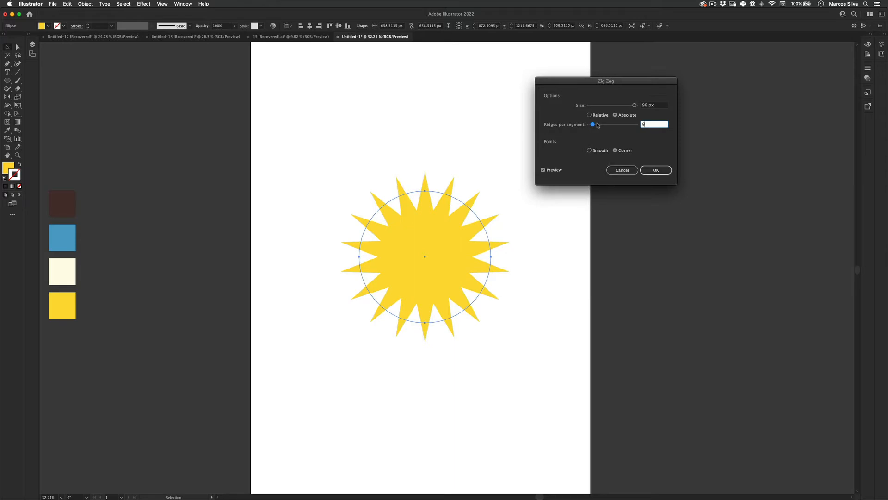
Try the Zig Zag effect with smooth points, a size of 100 px and 12 ridges per segment.
{"action": "left_click", "coordinate": [590, 151]}
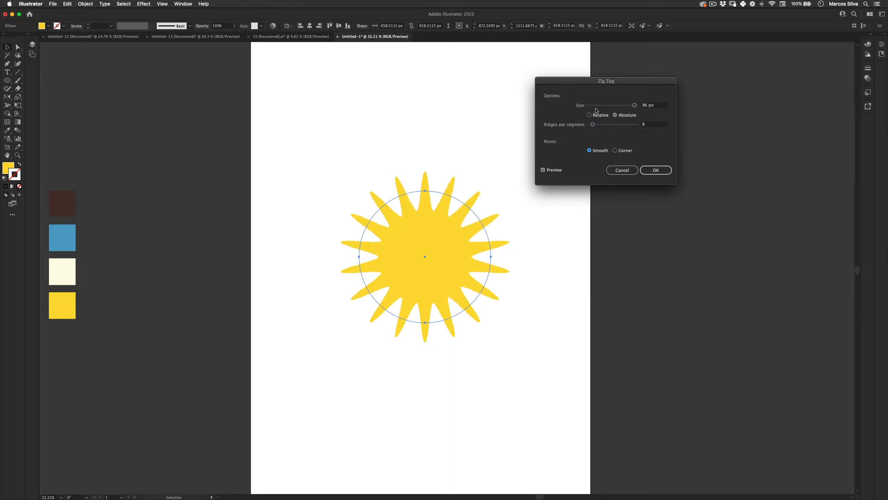
{"action": "left_click_drag", "start_coordinate": [635, 105], "coordinate": [595, 124]}
{"action": "left_click", "coordinate": [615, 124]}
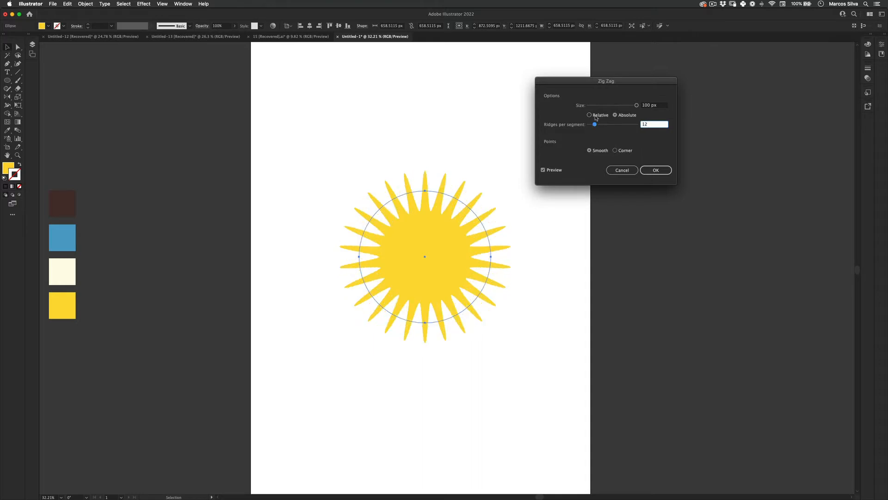
Compare relative and absolute Zig Zag sizing, trying sizes of 100 and 70, and return to absolute.
{"action": "left_click", "coordinate": [597, 115]}
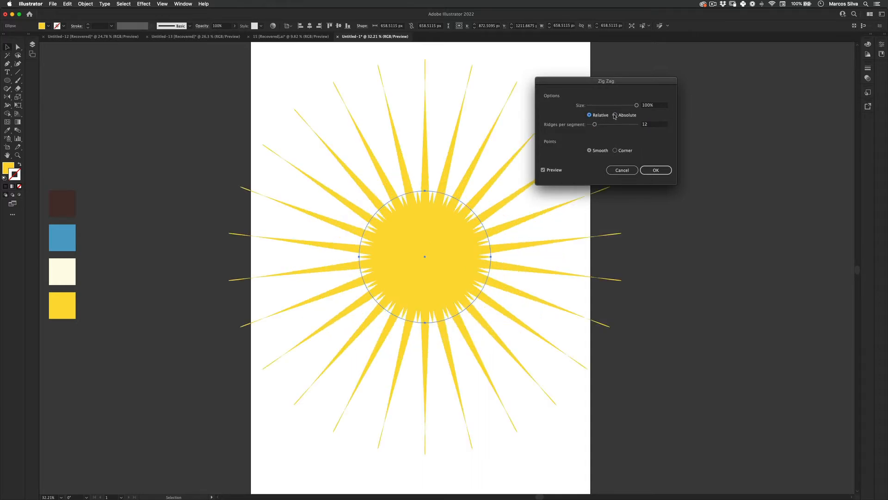
{"action": "left_click", "coordinate": [615, 115]}
{"action": "left_click_drag", "start_coordinate": [636, 106], "coordinate": [622, 109]}
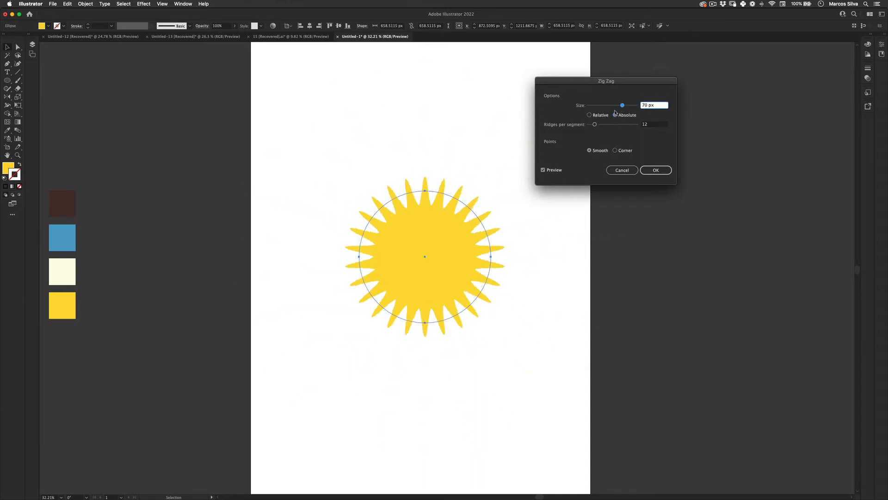
{"action": "left_click", "coordinate": [598, 115]}
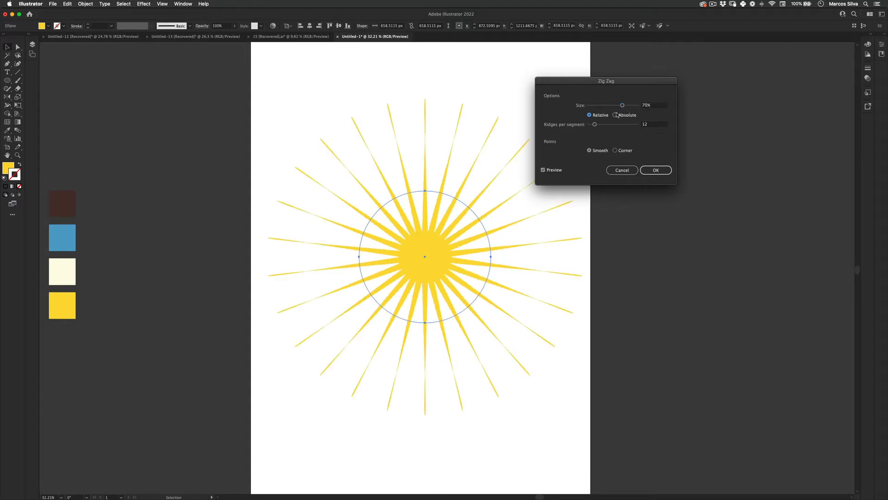
{"action": "left_click", "coordinate": [616, 114]}
Apply the Zig Zag effect with corner points, an absolute size of 100 px and 14 ridges per segment.
{"action": "left_click", "coordinate": [620, 151]}
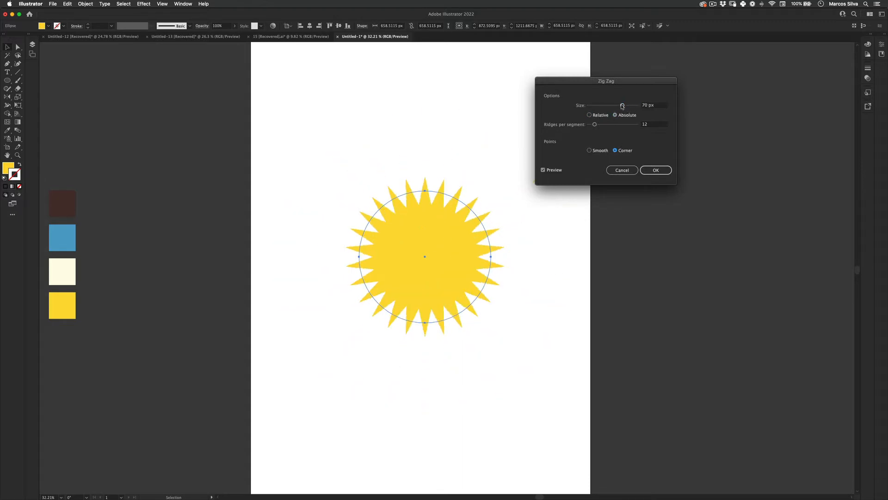
{"action": "left_click_drag", "start_coordinate": [623, 105], "coordinate": [595, 125]}
{"action": "left_click", "coordinate": [600, 125]}
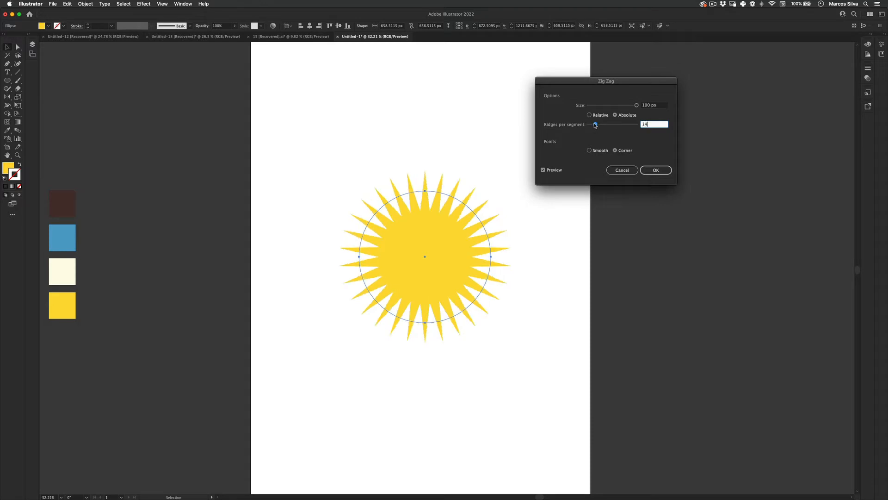
{"action": "left_click", "coordinate": [656, 170]}
Enlarge the sun's circle proportionally from its centre to about 745 px in diameter.
{"action": "key", "text": "z"}
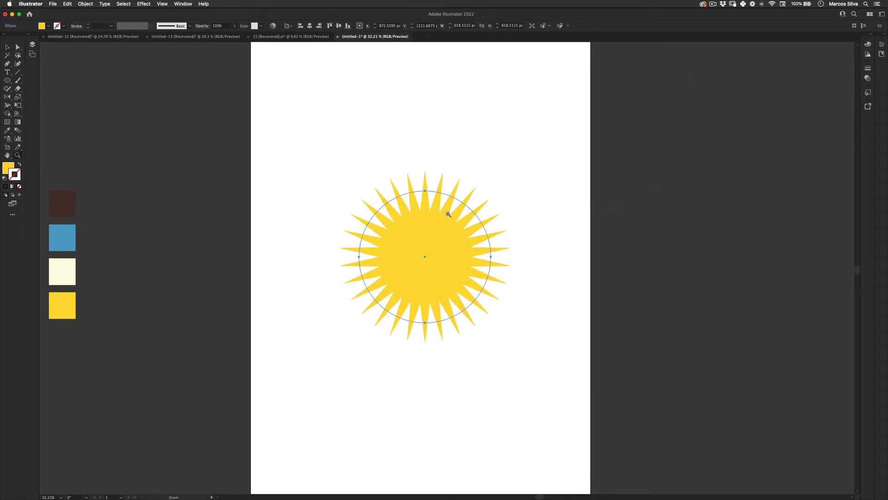
{"action": "left_click_drag", "start_coordinate": [452, 206], "coordinate": [440, 230]}
{"action": "key", "text": "e"}
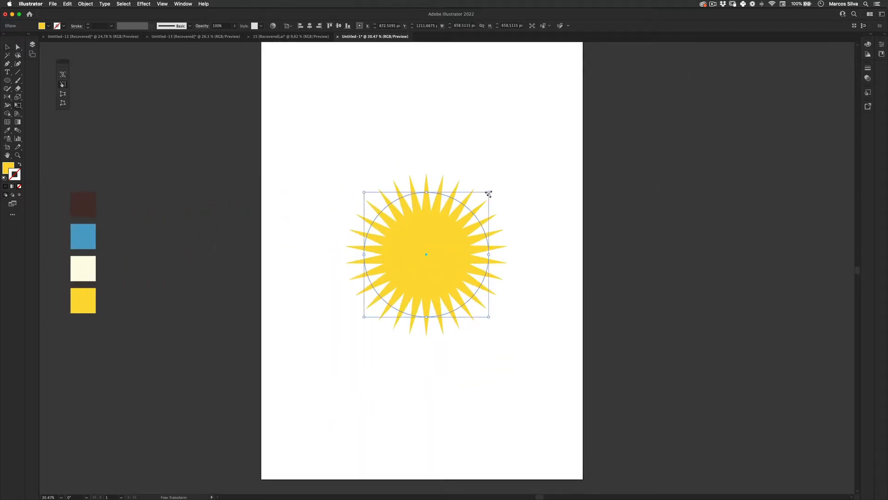
{"action": "left_click_drag", "start_coordinate": [488, 193], "coordinate": [500, 189]}
{"action": "key", "text": "v"}
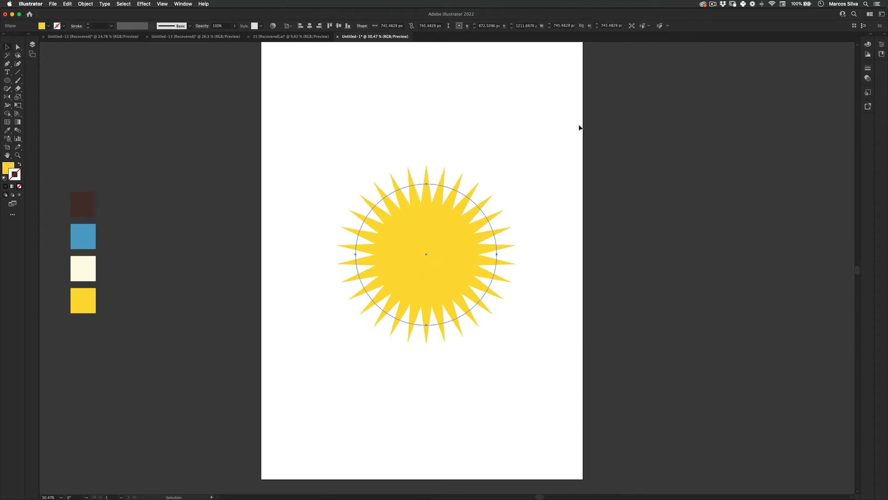
View the sun's properties, including its Zig Zag effect, and reselect the sun.
{"action": "left_click", "coordinate": [882, 45]}
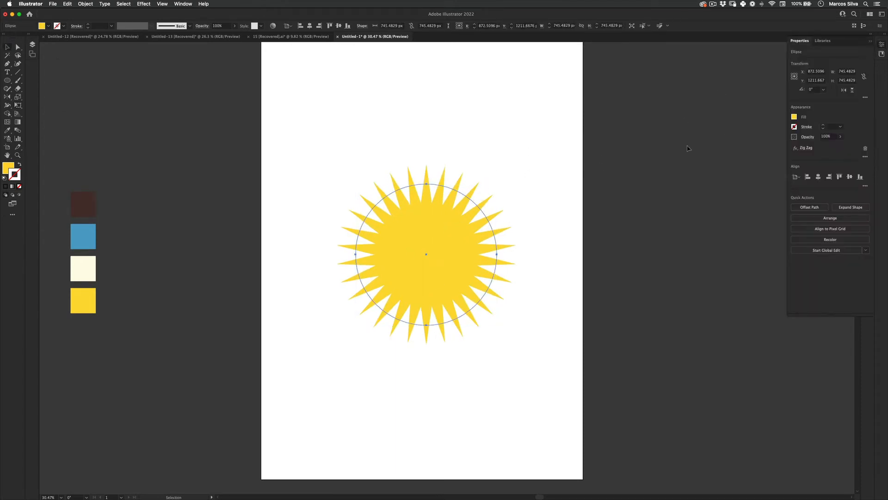
{"action": "left_click", "coordinate": [622, 105]}
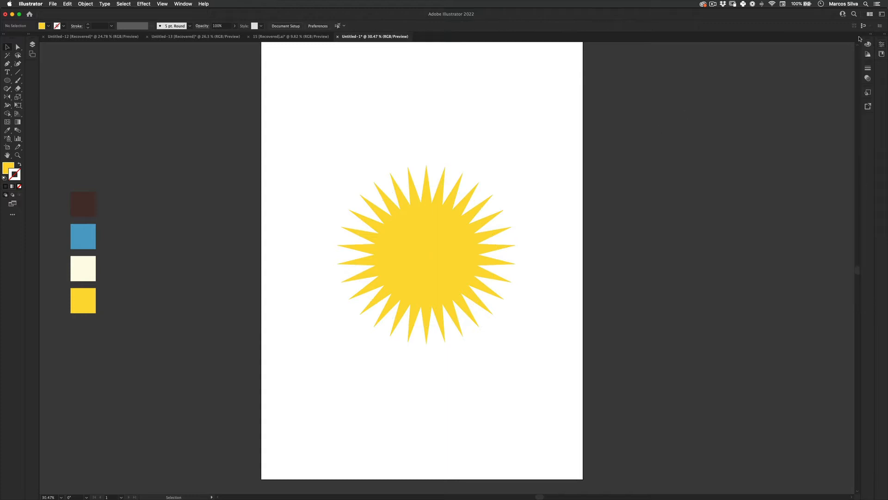
{"action": "left_click", "coordinate": [188, 4]}
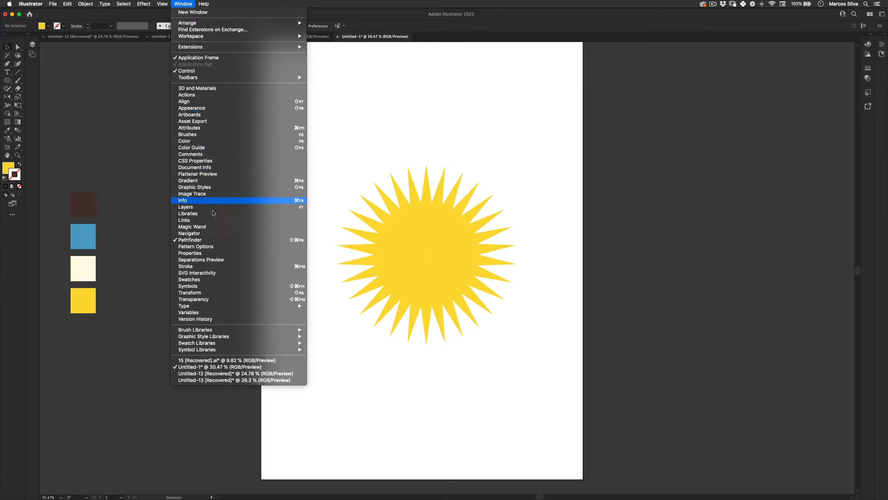
{"action": "left_click", "coordinate": [244, 253]}
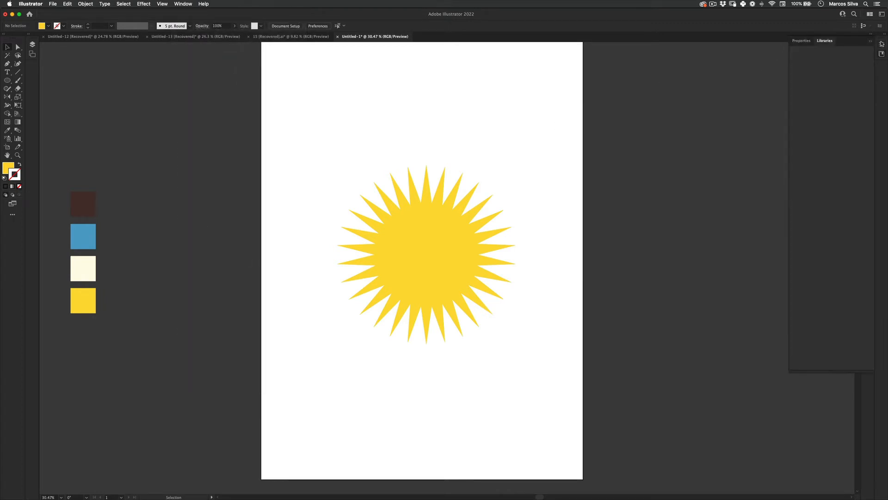
{"action": "left_click", "coordinate": [433, 275]}
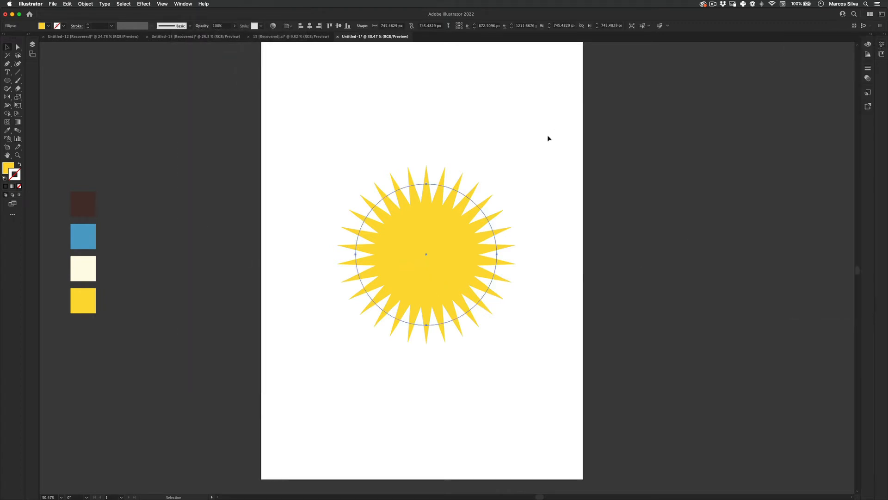
Reopen the Zig Zag settings from the sun's properties to review them, then deselect the sun.
{"action": "left_click", "coordinate": [182, 3]}
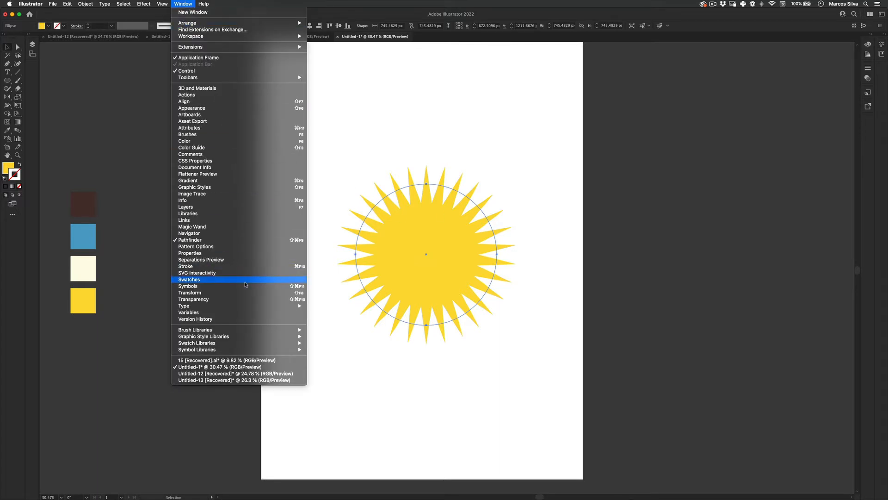
{"action": "left_click", "coordinate": [235, 253]}
{"action": "left_click", "coordinate": [806, 147]}
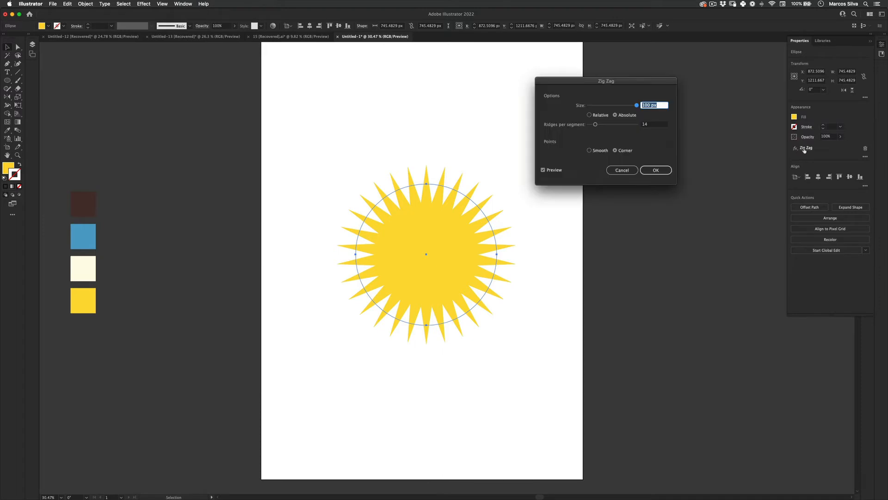
{"action": "left_click_drag", "start_coordinate": [596, 124], "coordinate": [597, 126]}
{"action": "left_click", "coordinate": [656, 170]}
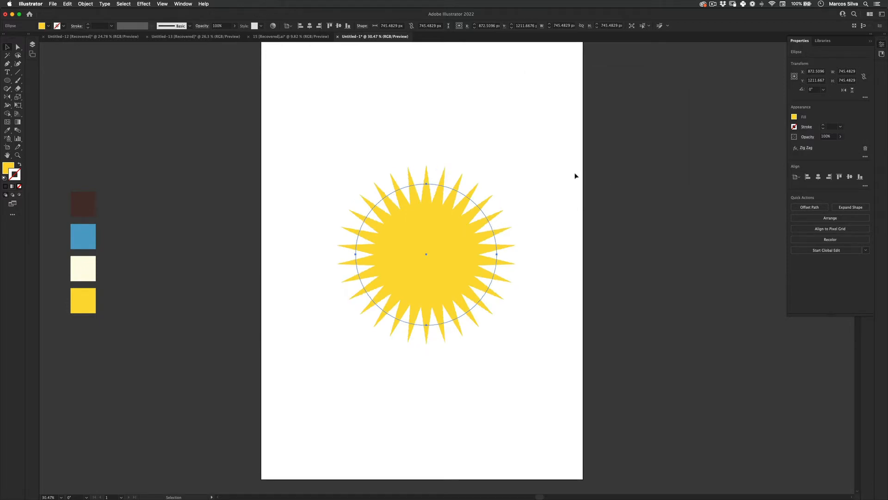
{"action": "left_click", "coordinate": [617, 184]}
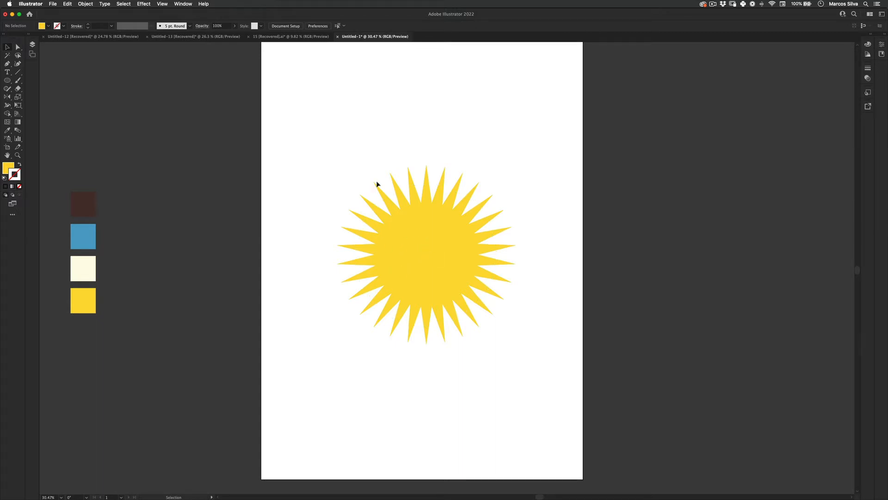
Centre the sun horizontally and vertically on the artboard.
{"action": "key", "text": "z"}
{"action": "left_click", "coordinate": [425, 230], "text": "alt"}
{"action": "mouse_move", "coordinate": [407, 236]}
{"action": "left_mouse_down"}
{"action": "mouse_move", "coordinate": [415, 235]}
{"action": "mouse_move", "coordinate": [393, 234]}
{"action": "mouse_move", "coordinate": [418, 234]}
{"action": "left_mouse_up"}
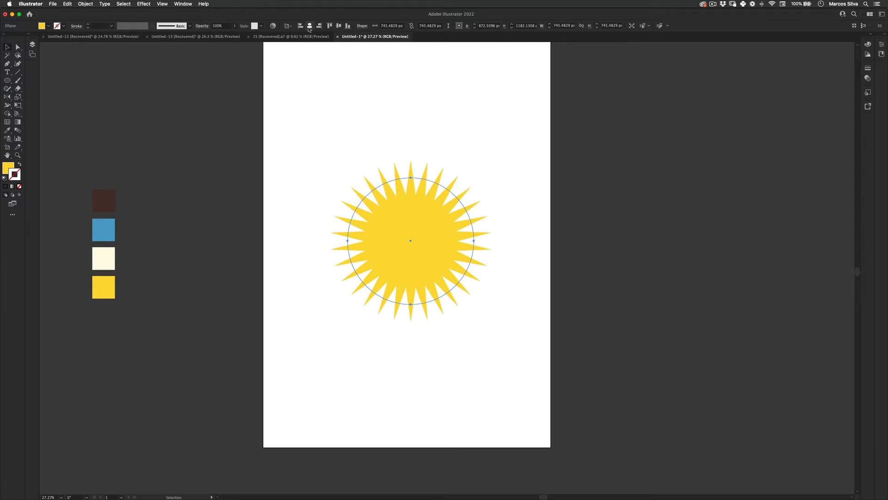
{"action": "left_click", "coordinate": [310, 26]}
{"action": "left_click", "coordinate": [339, 26]}
{"action": "left_click", "coordinate": [201, 279]}
{"action": "left_click_drag", "start_coordinate": [401, 192], "coordinate": [403, 198]}
Draw a circle about 237 px in diameter above the sun and delete its lowest anchor point to leave a half circle.
{"action": "left_click_drag", "start_coordinate": [7, 79], "coordinate": [40, 96]}
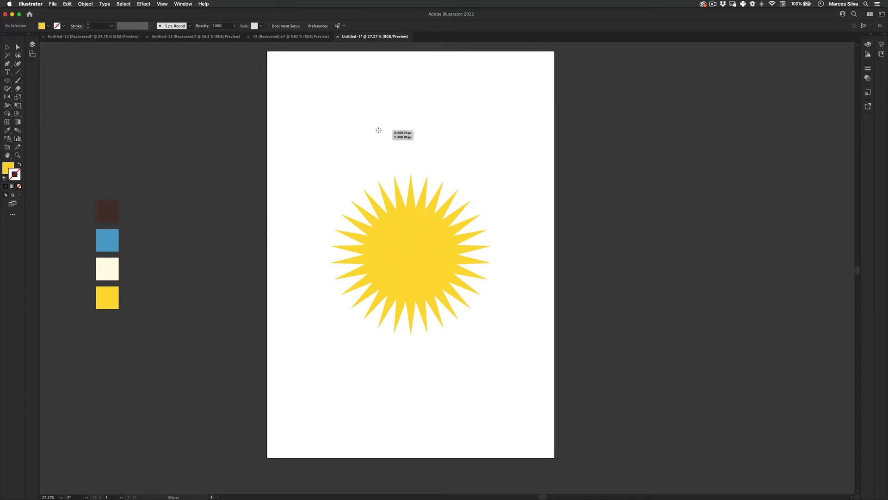
{"action": "left_click_drag", "start_coordinate": [377, 129], "coordinate": [398, 149]}
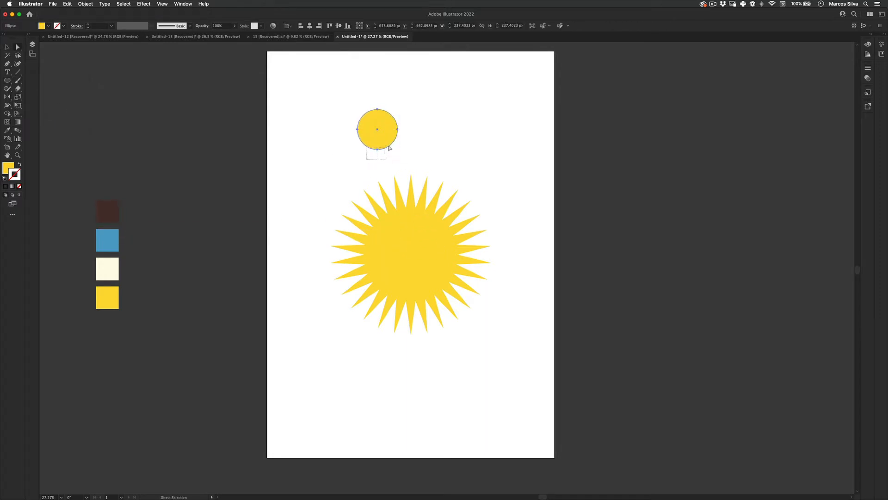
{"action": "left_click", "coordinate": [378, 149]}
{"action": "key", "text": "Delete"}
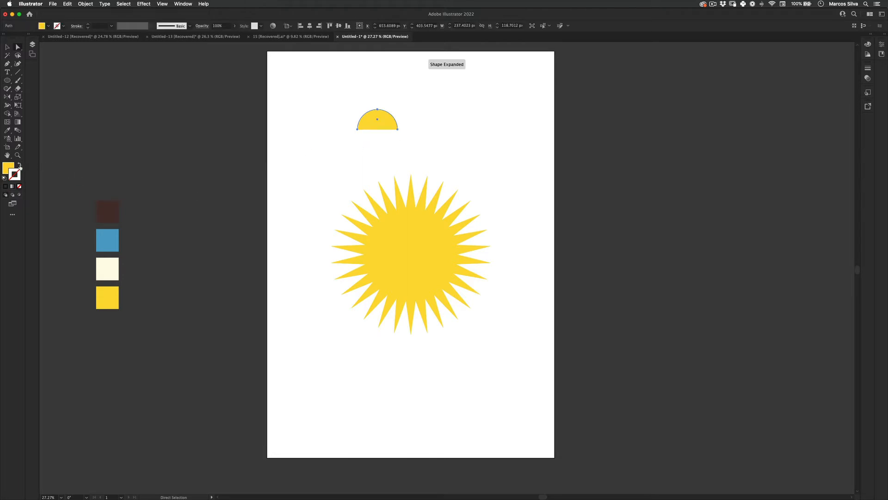
Give the half circle an unfilled dark brown outline sampled from the palette, with a stroke weight of 6 pt.
{"action": "left_click", "coordinate": [20, 165]}
{"action": "key", "text": "i"}
{"action": "left_click", "coordinate": [103, 213]}
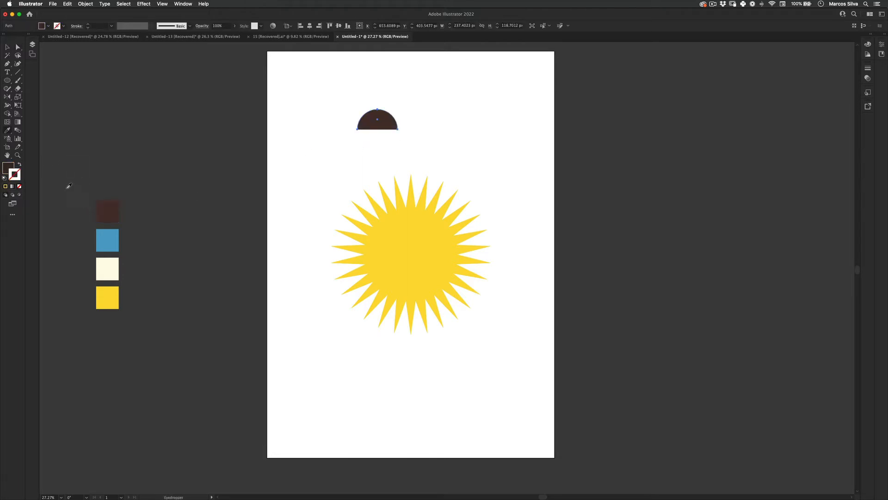
{"action": "left_click", "coordinate": [20, 163]}
{"action": "key", "text": "v"}
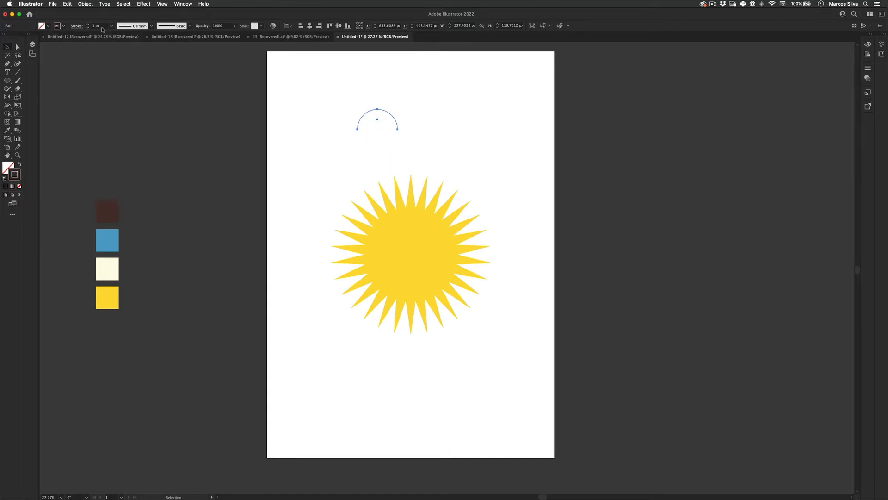
{"action": "left_click", "coordinate": [112, 27]}
{"action": "left_click", "coordinate": [125, 95]}
Duplicate the arc beside the original for a second eye, and add a third copy rotated upside down as a mouth.
{"action": "left_click", "coordinate": [394, 99]}
{"action": "left_click_drag", "start_coordinate": [389, 113], "coordinate": [350, 130]}
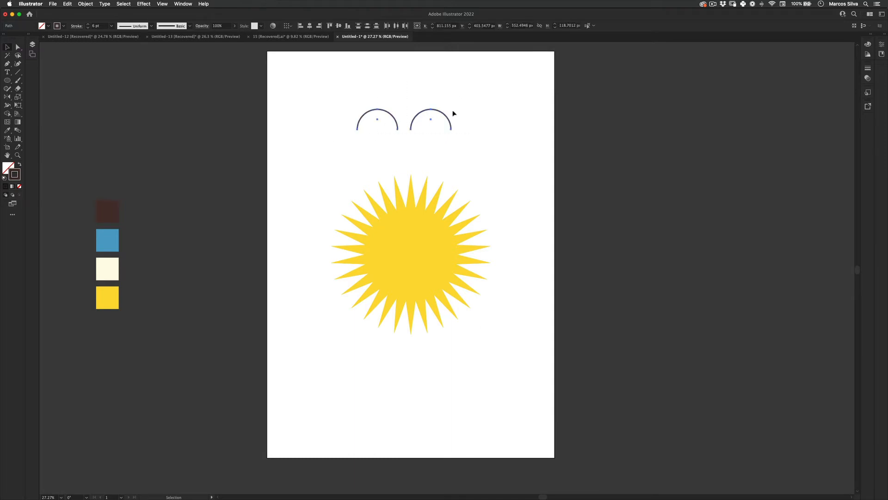
{"action": "left_click_drag", "start_coordinate": [456, 91], "coordinate": [323, 171]}
{"action": "key", "text": "r"}
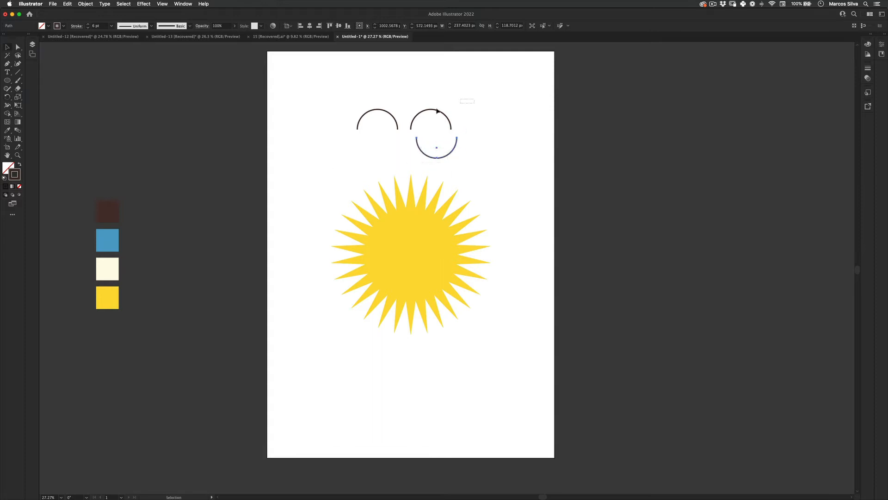
Move the two eye arcs onto the sun's face and scale the pair down to about 242 px wide.
{"action": "left_click", "coordinate": [448, 113]}
{"action": "left_click_drag", "start_coordinate": [448, 112], "coordinate": [416, 238]}
{"action": "key", "text": "e"}
{"action": "key", "text": "v"}
{"action": "left_click", "coordinate": [536, 152]}
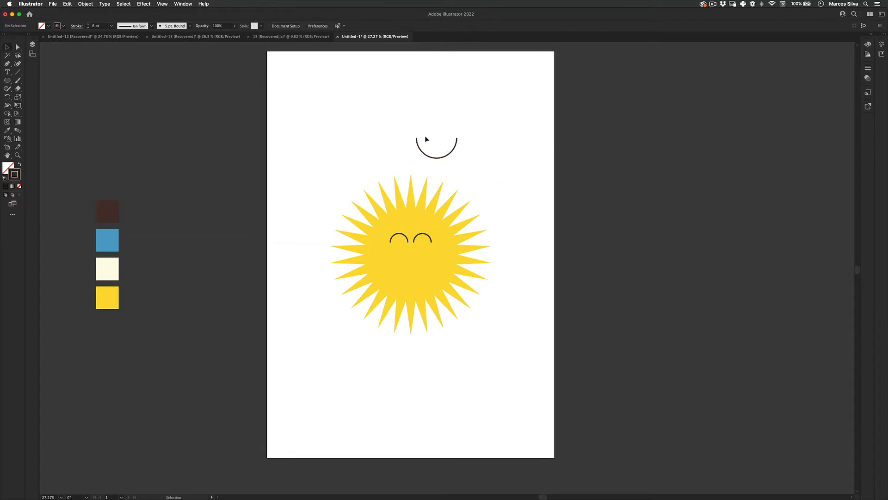
Move the mouth arc onto the sun below the eyes and enlarge it to about 358 px wide.
{"action": "left_click_drag", "start_coordinate": [455, 147], "coordinate": [460, 263]}
{"action": "key", "text": "e"}
{"action": "key", "text": "v"}
{"action": "left_click", "coordinate": [528, 191]}
{"action": "left_click", "coordinate": [496, 193]}
Move both eye arcs slightly lower on the sun's face, level with the ends of the smile.
{"action": "left_click", "coordinate": [406, 237]}
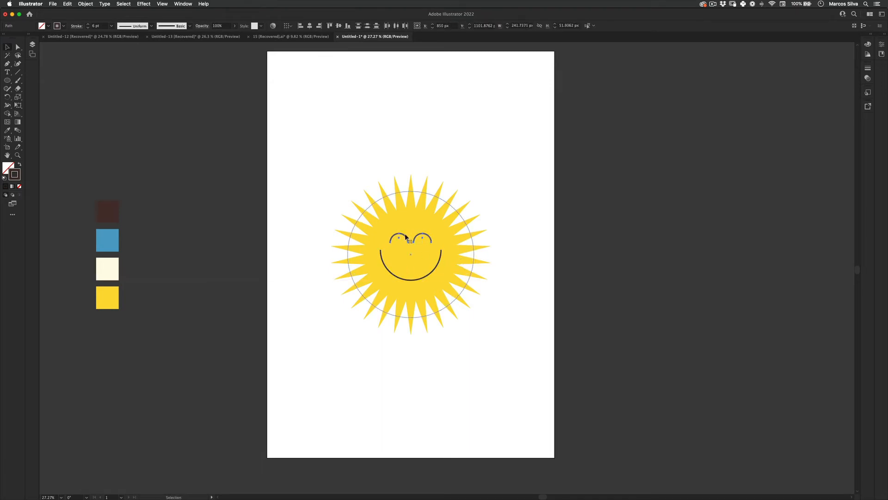
{"action": "left_click_drag", "start_coordinate": [406, 237], "coordinate": [406, 244]}
{"action": "left_click", "coordinate": [501, 192]}
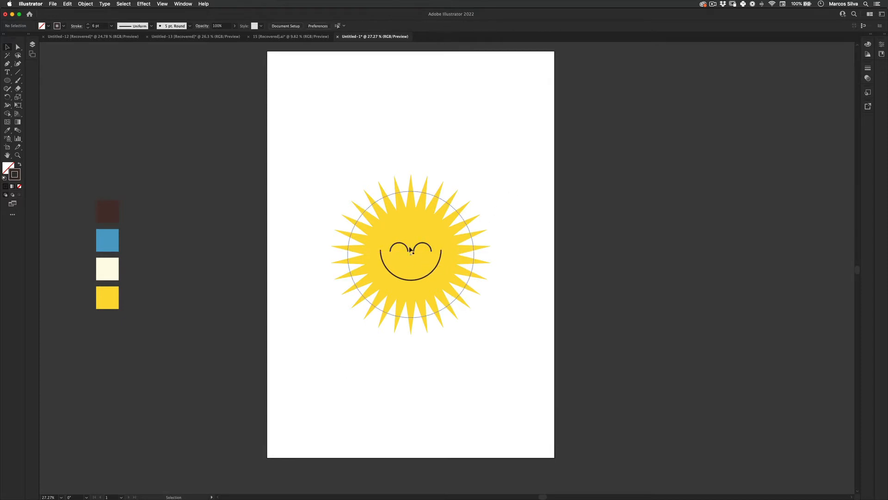
Add an open, line-style arrowhead to the start of the smile's stroke.
{"action": "key", "text": "z"}
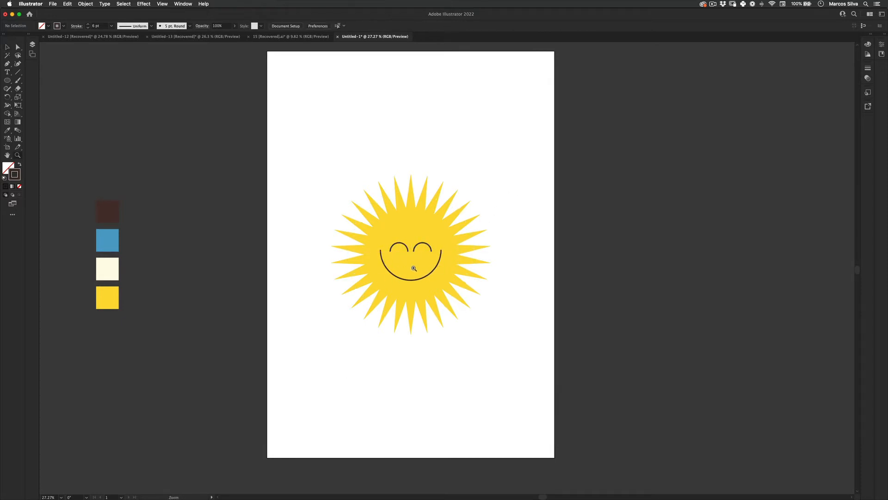
{"action": "left_click_drag", "start_coordinate": [412, 263], "coordinate": [481, 265]}
{"action": "key", "text": "v"}
{"action": "left_click", "coordinate": [503, 263]}
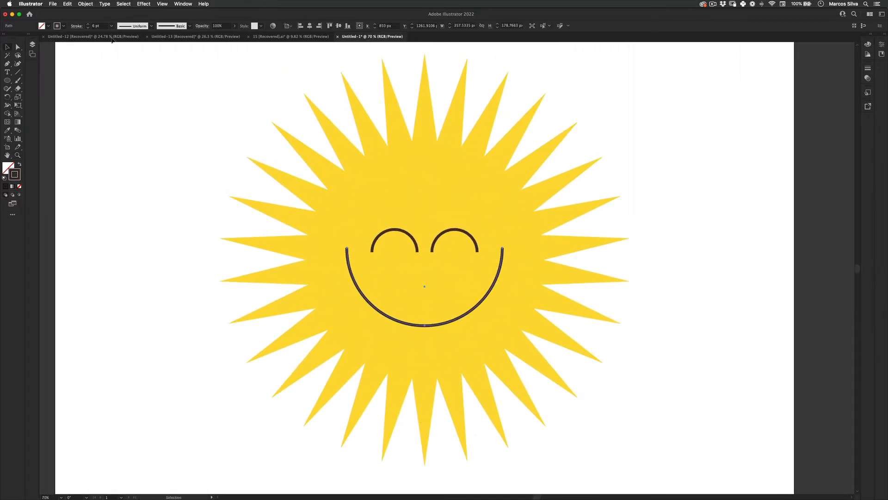
{"action": "left_click", "coordinate": [75, 27]}
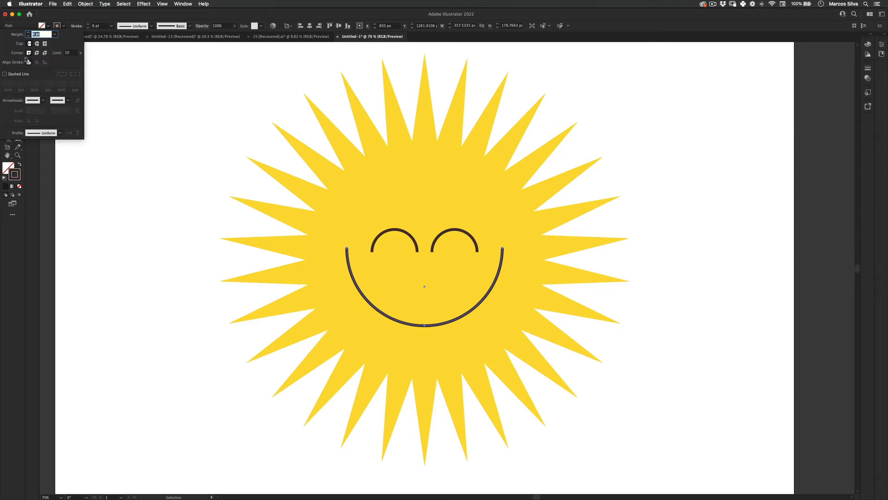
{"action": "left_click", "coordinate": [98, 71]}
{"action": "left_click", "coordinate": [386, 317]}
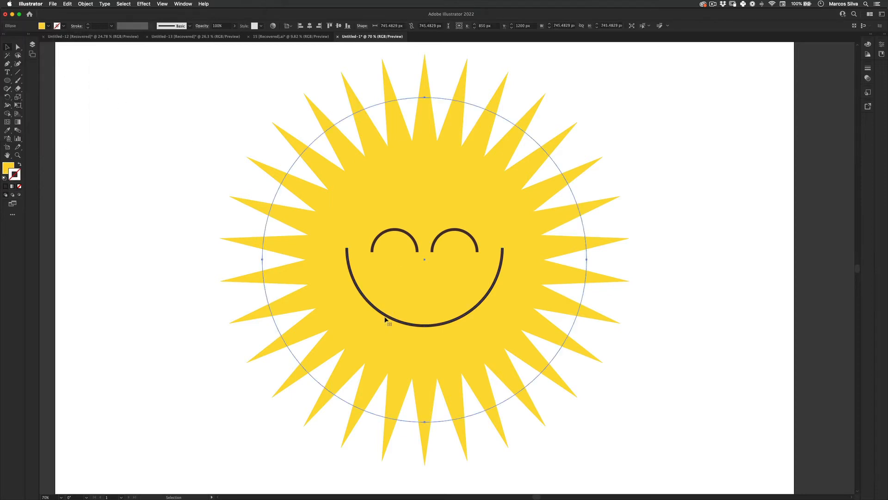
{"action": "left_click", "coordinate": [385, 318]}
{"action": "left_click", "coordinate": [76, 26]}
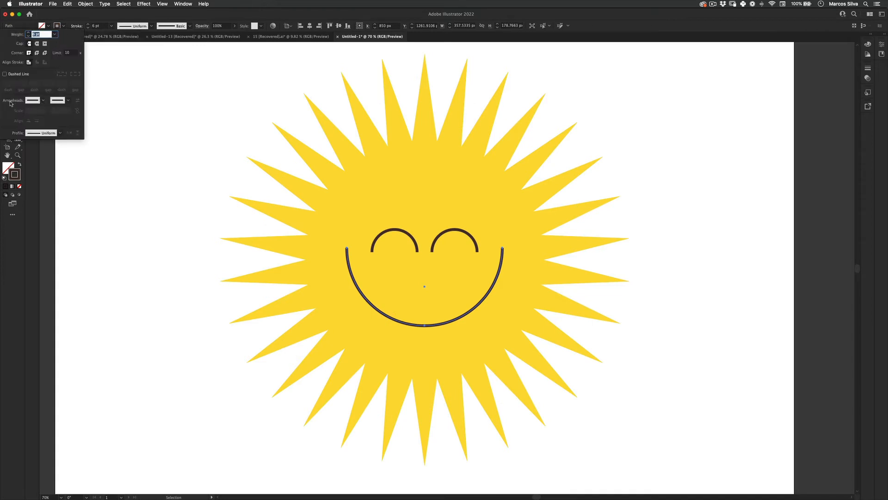
{"action": "left_click", "coordinate": [43, 100]}
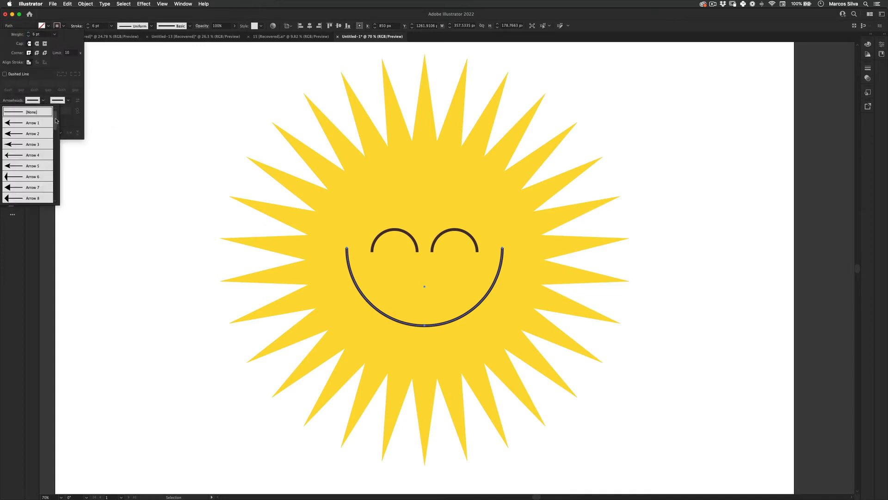
{"action": "left_click_drag", "start_coordinate": [55, 121], "coordinate": [54, 138]}
{"action": "left_click", "coordinate": [15, 151]}
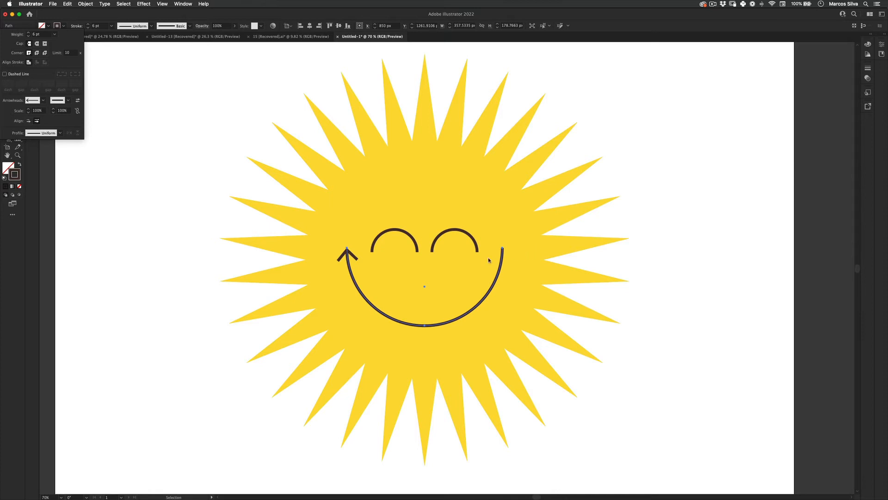
Add a matching open arrowhead to the other end of the smile's stroke and deselect it.
{"action": "left_click", "coordinate": [66, 99]}
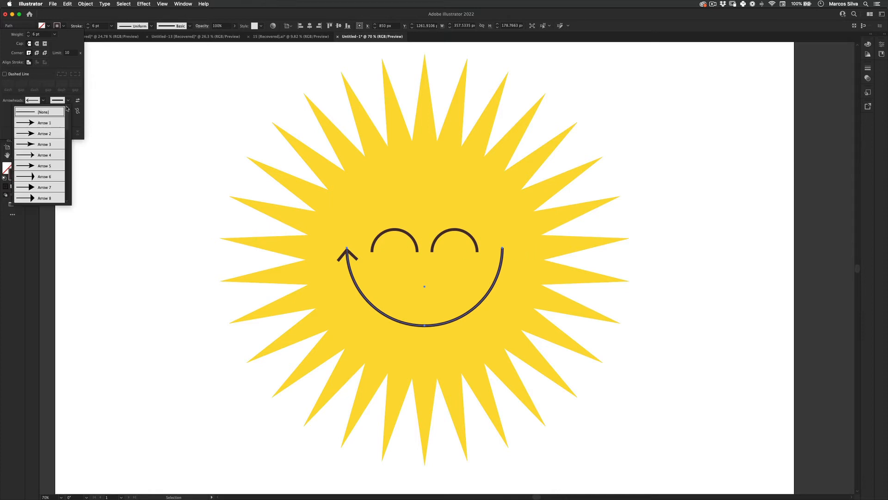
{"action": "left_click", "coordinate": [70, 133]}
{"action": "mouse_move", "coordinate": [66, 136]}
{"action": "left_mouse_down"}
{"action": "mouse_move", "coordinate": [66, 156]}
{"action": "mouse_move", "coordinate": [65, 133]}
{"action": "left_mouse_up"}
{"action": "left_click", "coordinate": [43, 148]}
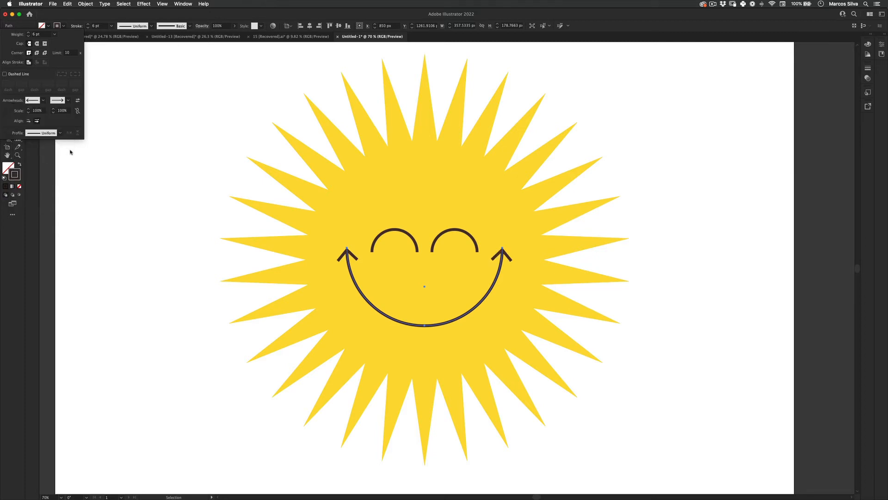
{"action": "left_click", "coordinate": [117, 257]}
Draw a circle around the sun from its centre, with no fill and a 1 pt black stroke, and scale it to about 1123 px in diameter.
{"action": "key", "text": "z"}
{"action": "key", "text": "super+0"}
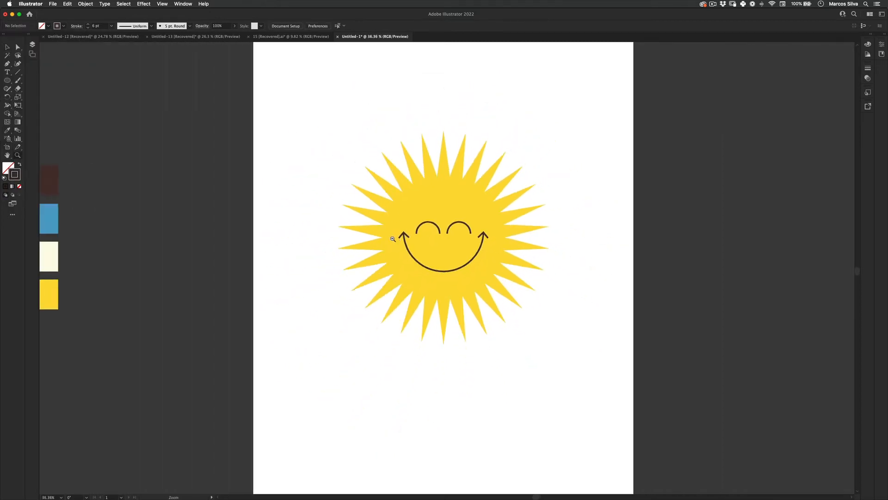
{"action": "left_click_drag", "start_coordinate": [393, 239], "coordinate": [348, 278]}
{"action": "key", "text": "v"}
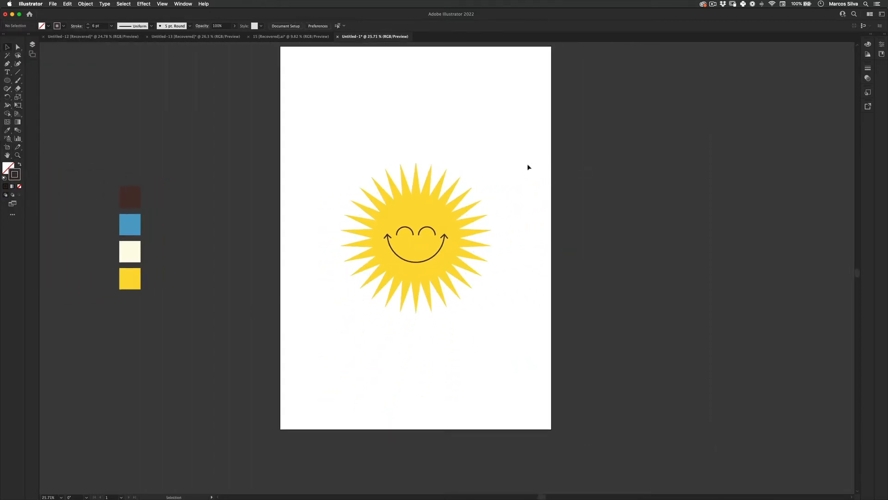
{"action": "key", "text": "z"}
{"action": "left_click_drag", "start_coordinate": [457, 208], "coordinate": [476, 208]}
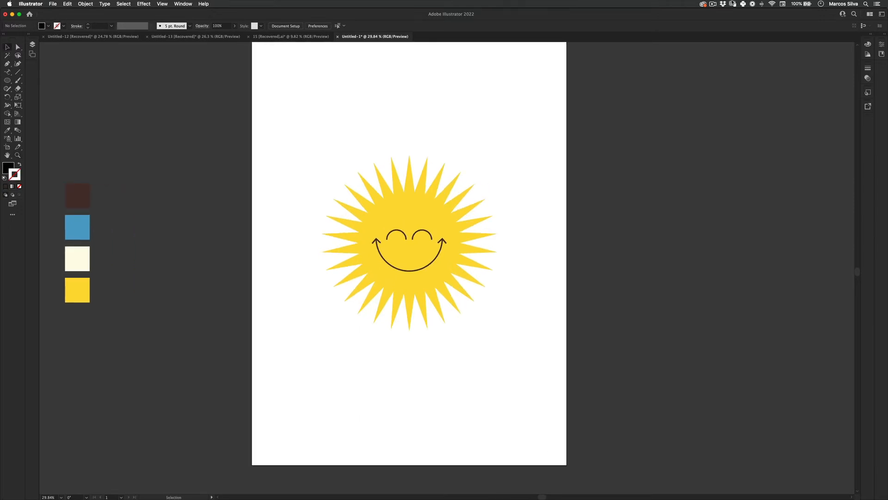
{"action": "left_click", "coordinate": [7, 81]}
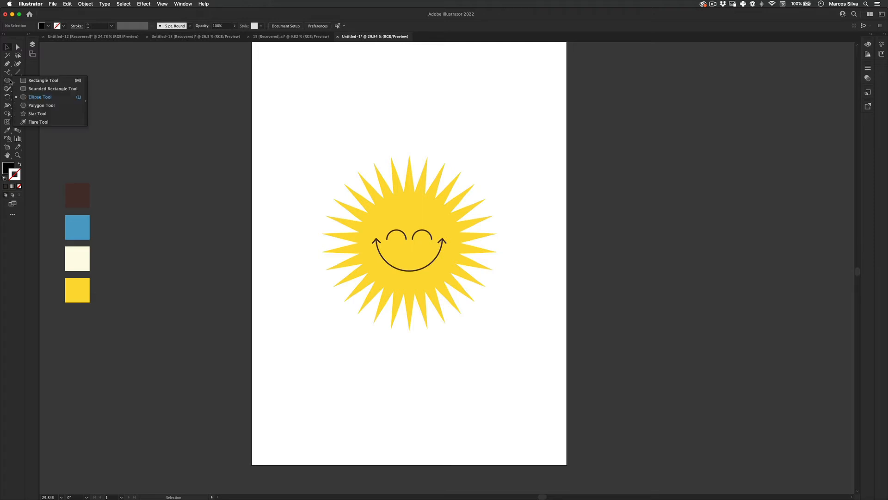
{"action": "left_click", "coordinate": [40, 97]}
{"action": "left_click_drag", "start_coordinate": [409, 241], "coordinate": [531, 201]}
{"action": "left_click", "coordinate": [19, 164]}
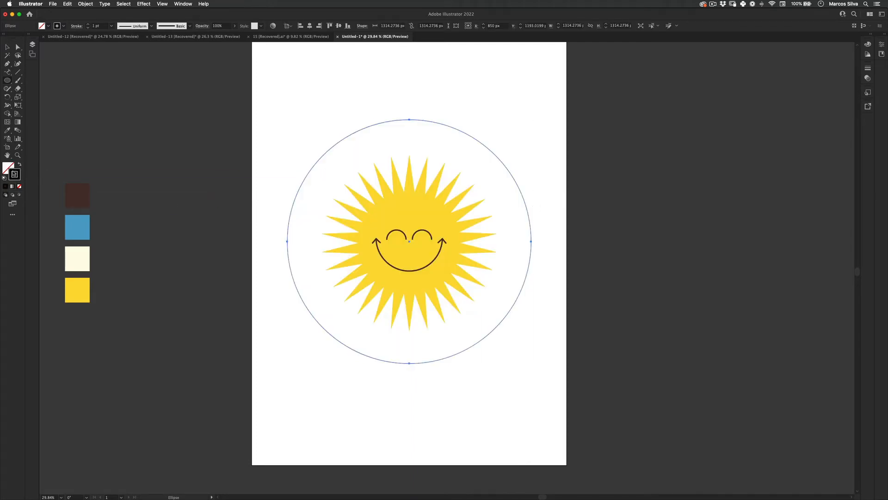
{"action": "key", "text": "e"}
{"action": "left_click_drag", "start_coordinate": [530, 121], "coordinate": [513, 137]}
Convert the circle around the sun into a type path and replace the placeholder with a short text.
{"action": "left_click", "coordinate": [9, 74]}
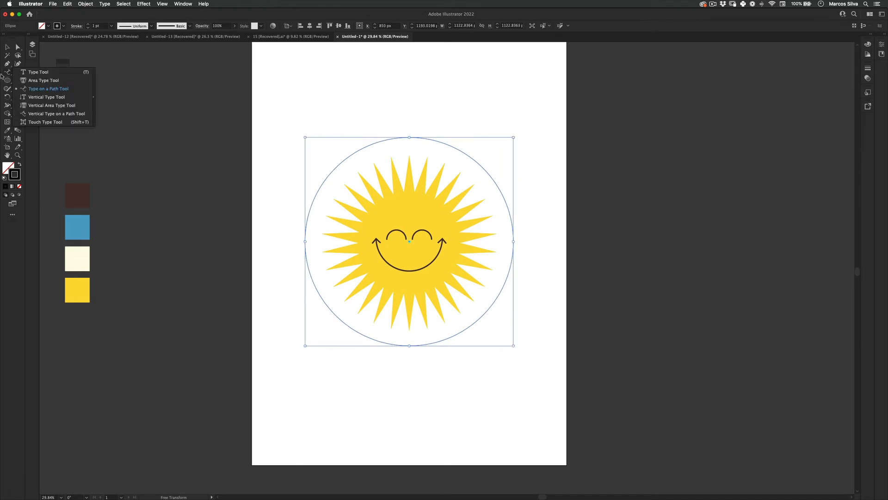
{"action": "left_click", "coordinate": [30, 73]}
{"action": "left_click", "coordinate": [6, 73]}
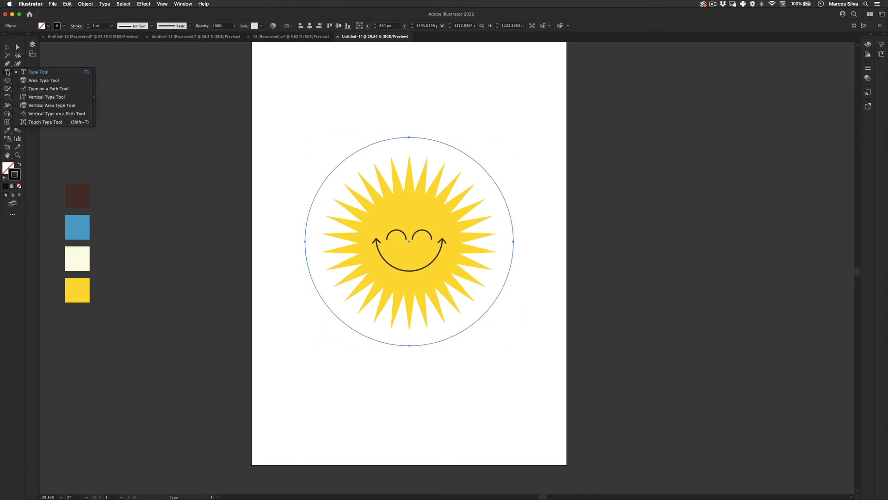
{"action": "left_click", "coordinate": [42, 89]}
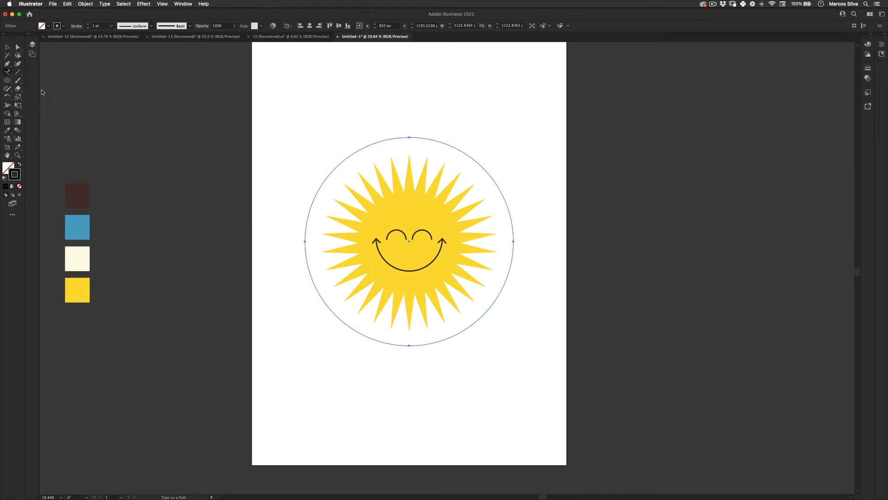
{"action": "left_click", "coordinate": [421, 137]}
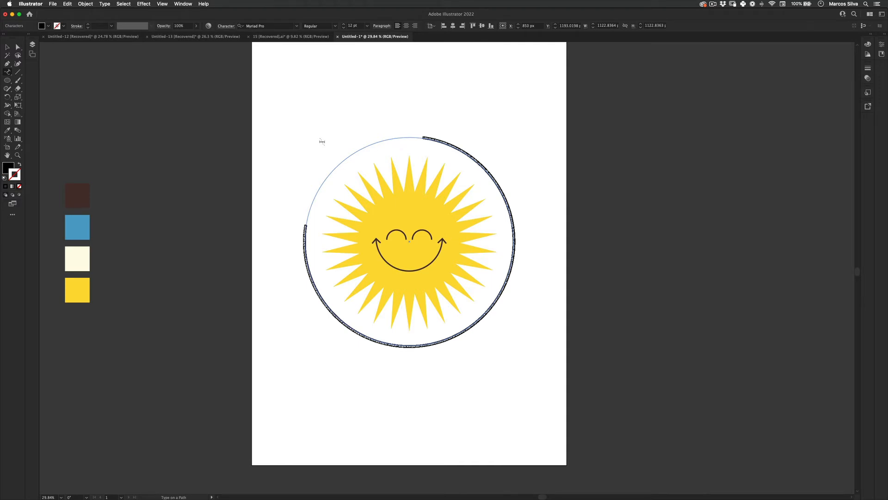
{"action": "key", "text": "BackSpace"}
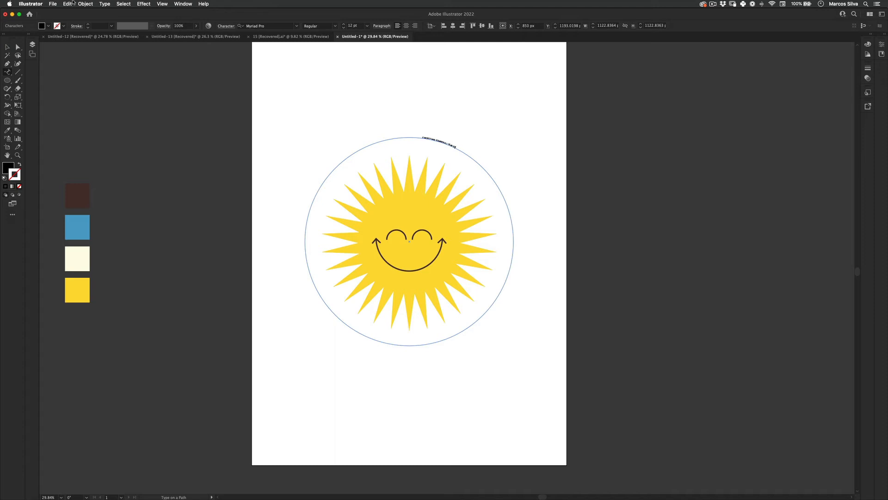
{"action": "key", "text": "Escape"}
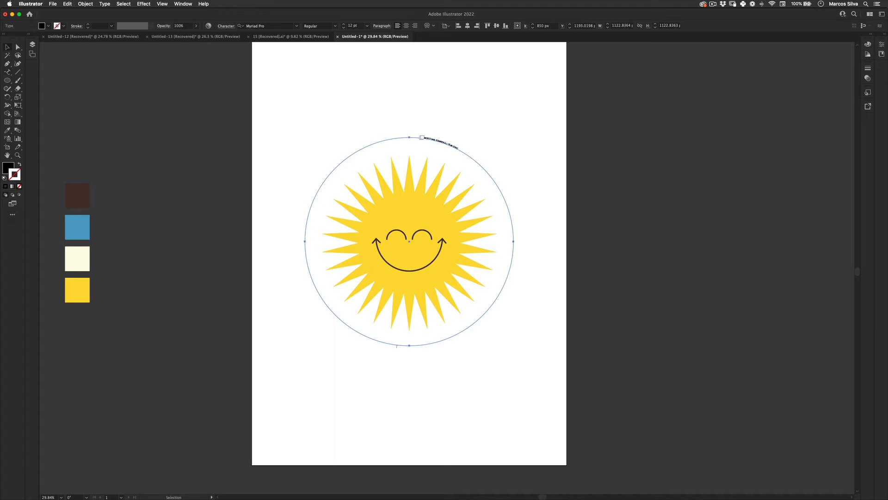
Remove the extra space and stray letters from the circular text so it reads "I WISH IT WAS SUMMER ALL YEAR LONG".
{"action": "left_click", "coordinate": [438, 142]}
{"action": "double_click", "coordinate": [454, 146]}
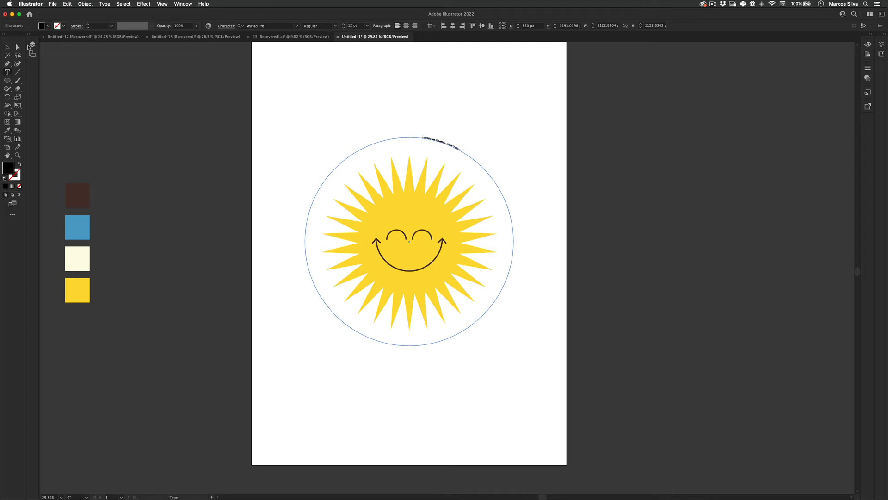
{"action": "left_click", "coordinate": [7, 48]}
{"action": "key", "text": "z"}
{"action": "left_click_drag", "start_coordinate": [444, 143], "coordinate": [555, 123]}
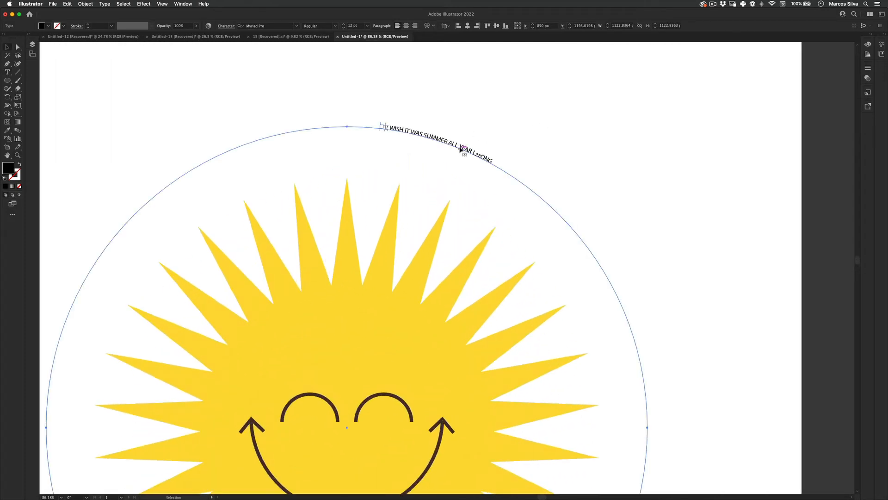
{"action": "left_click", "coordinate": [461, 145]}
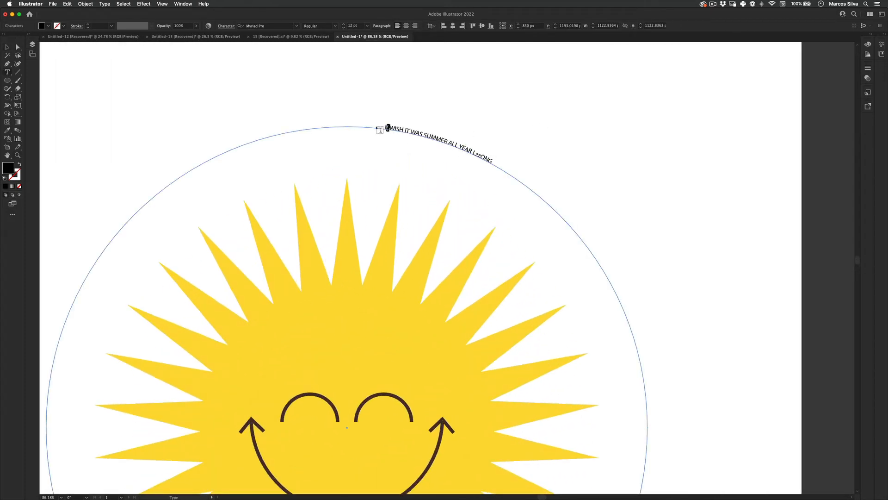
{"action": "key", "text": "BackSpace"}
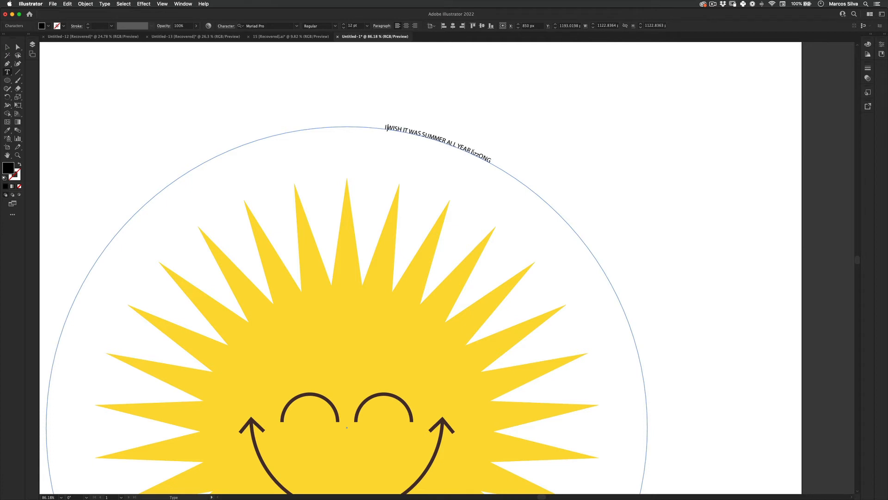
{"action": "left_click_drag", "start_coordinate": [479, 156], "coordinate": [473, 152]}
{"action": "key", "text": "BackSpace"}
{"action": "left_click", "coordinate": [7, 47]}
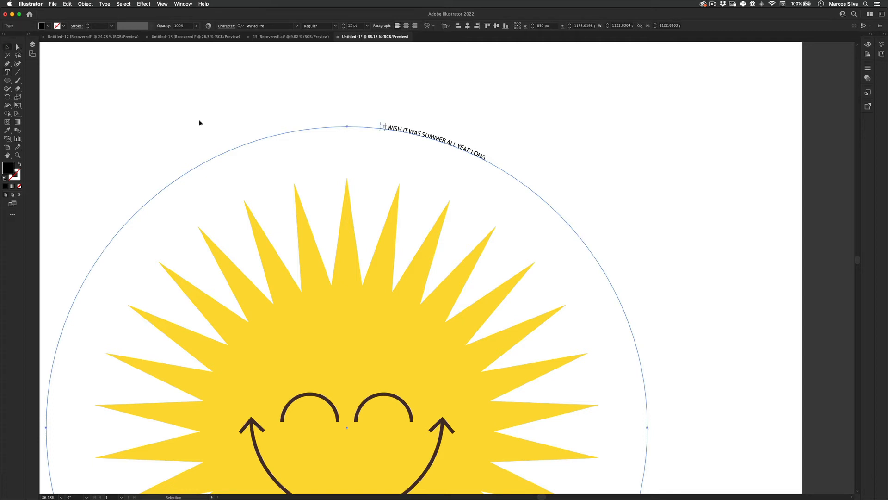
Set the whole circular text in the Ouroboros Regular font.
{"action": "double_click", "coordinate": [421, 133]}
{"action": "key", "text": "super+a"}
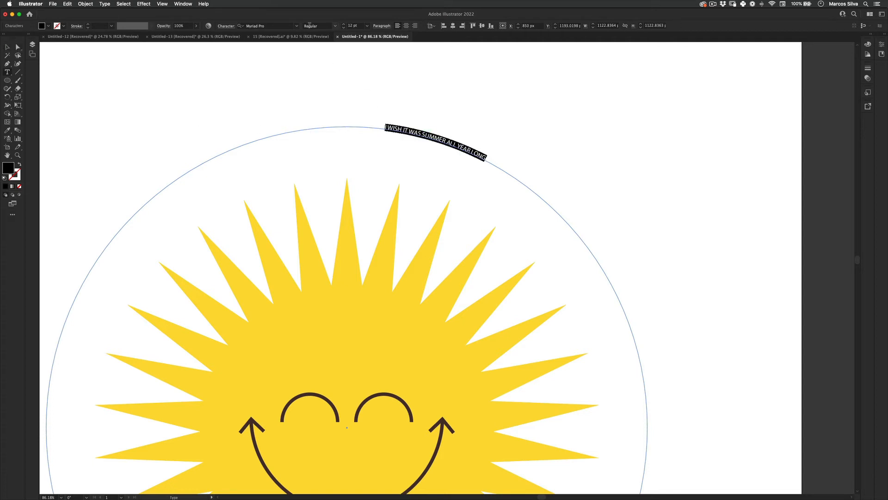
{"action": "left_click", "coordinate": [283, 26]}
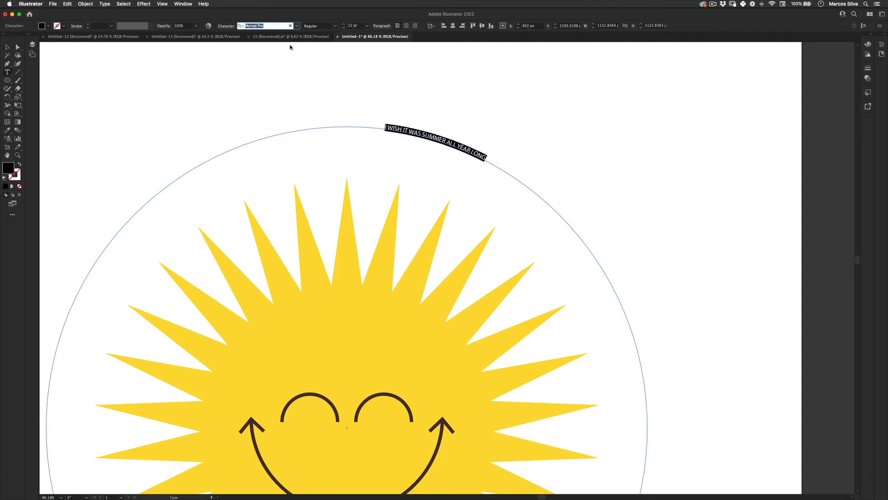
{"action": "type", "text": "our"}
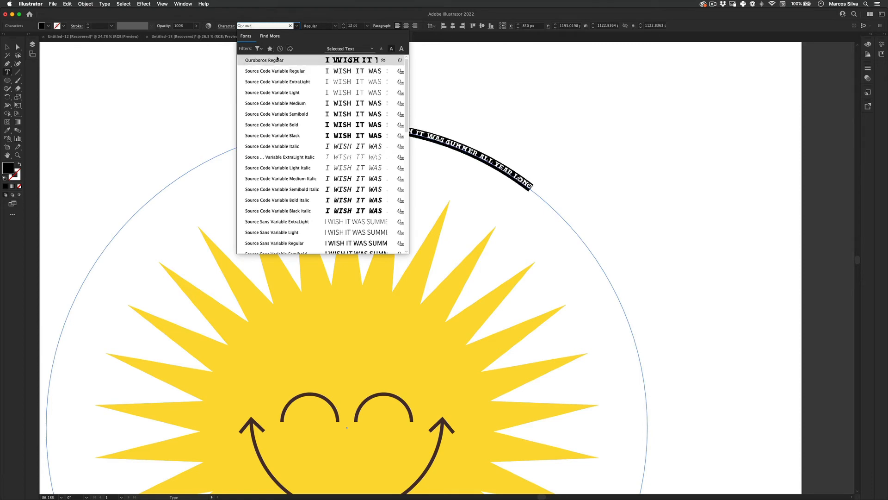
{"action": "left_click", "coordinate": [278, 59]}
{"action": "left_click", "coordinate": [17, 47]}
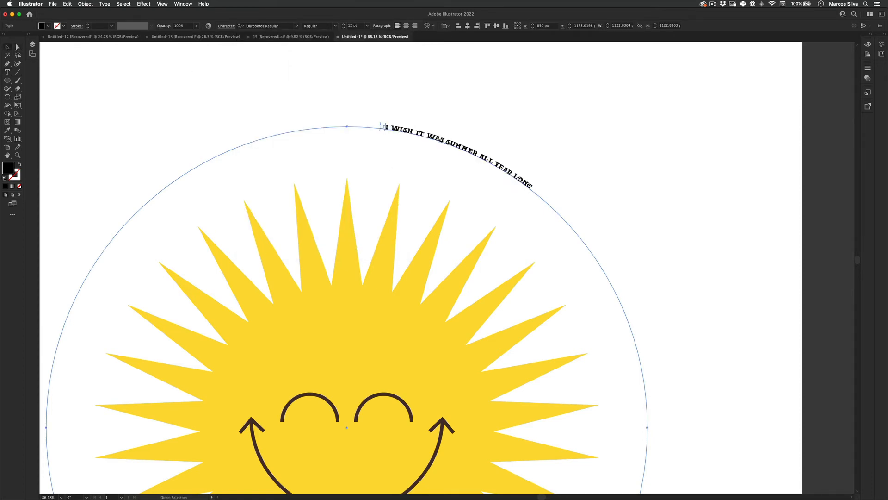
{"action": "key", "text": "super+Tab"}
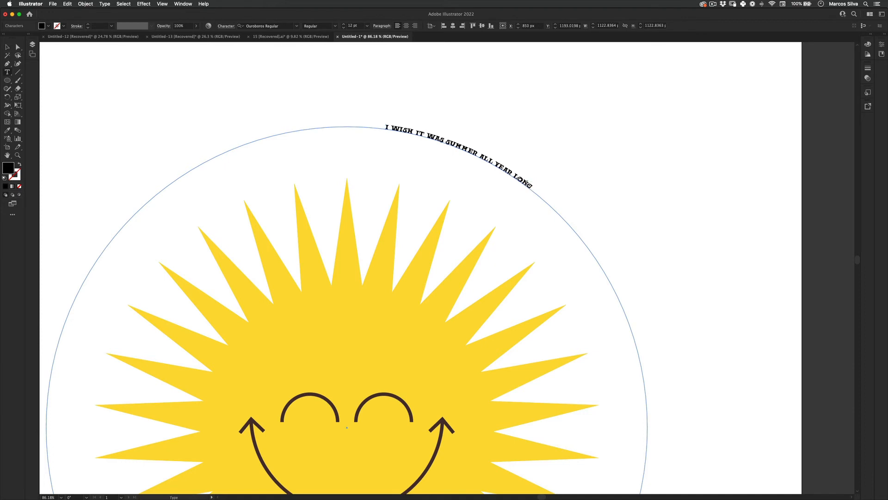
Enlarge the circular text to 148 pt so the sentence fills the whole circle around the sun.
{"action": "triple_click", "coordinate": [525, 182]}
{"action": "left_click", "coordinate": [359, 26]}
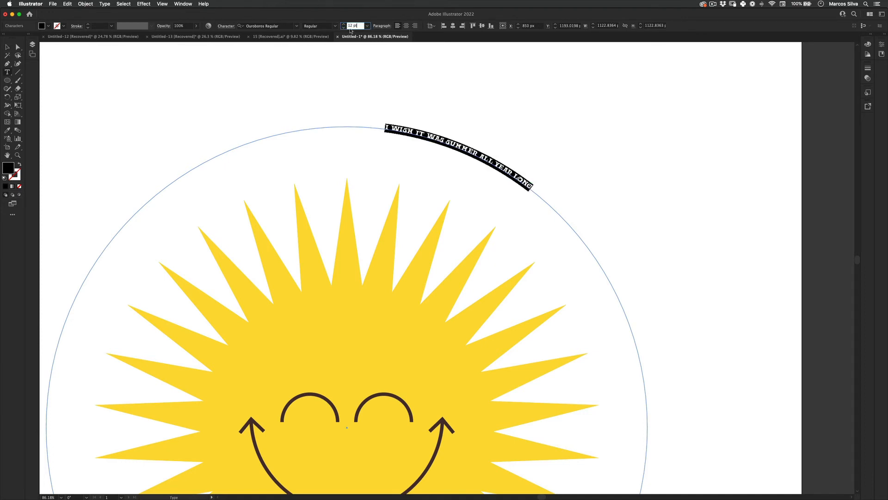
{"action": "key", "text": "shift+Up"}
{"action": "key", "text": "shift+Up"}
{"action": "key", "text": "shift+Up"}
{"action": "key", "text": "shift+Up"}
{"action": "key", "text": "shift+Up"}
{"action": "key", "text": "shift+Up"}
{"action": "key", "text": "shift+Up"}
{"action": "key", "text": "shift+Up"}
{"action": "key", "text": "shift+Up"}
{"action": "key", "text": "shift+Up"}
{"action": "key", "text": "shift+Up"}
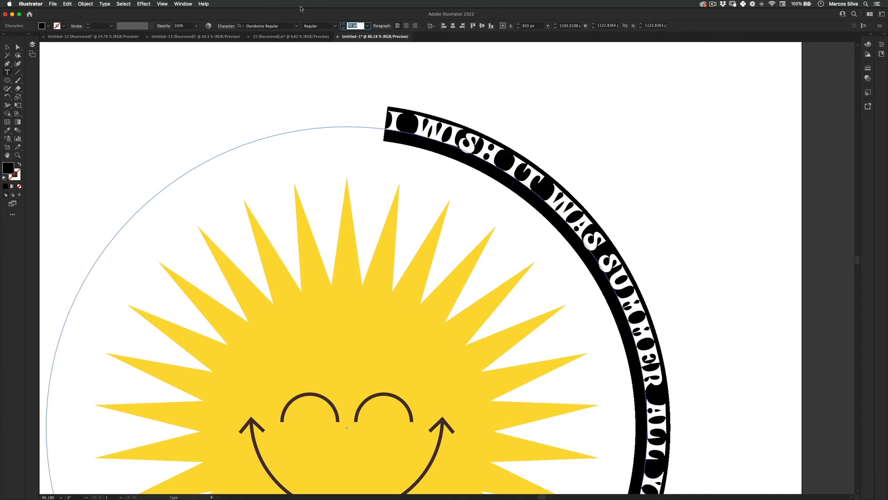
{"action": "key", "text": "shift+Up"}
{"action": "key", "text": "shift+Up"}
{"action": "key", "text": "shift+Up"}
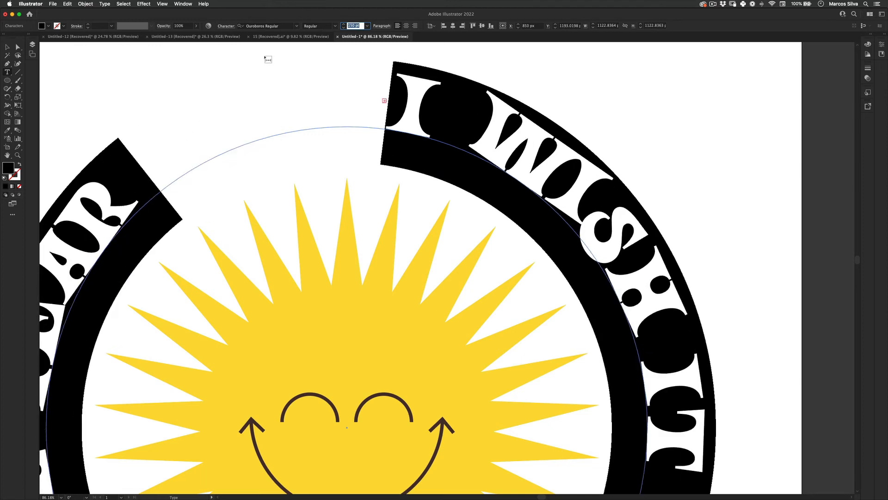
{"action": "key", "text": "shift+Down"}
{"action": "key", "text": "Right"}
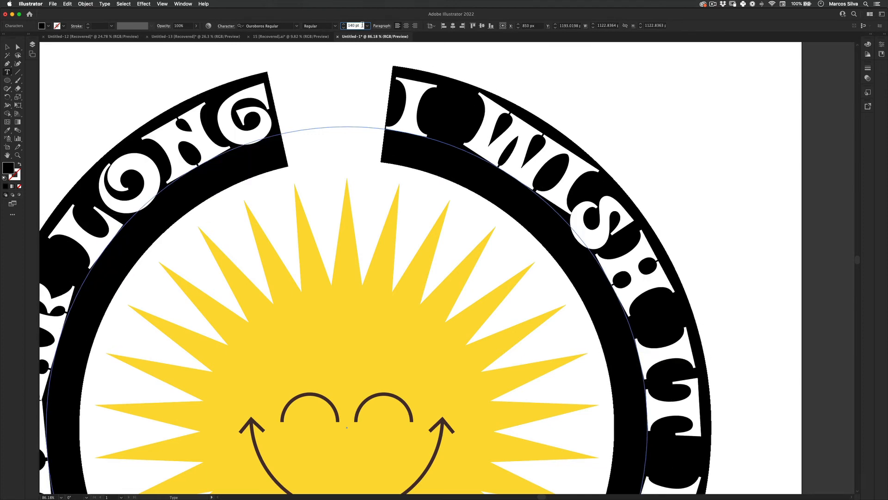
{"action": "left_click_drag", "start_coordinate": [363, 26], "coordinate": [339, 25]}
{"action": "key", "text": "Up"}
{"action": "key", "text": "Up"}
{"action": "key", "text": "Up"}
{"action": "key", "text": "Up"}
{"action": "key", "text": "Up"}
{"action": "key", "text": "Up"}
{"action": "key", "text": "Up"}
{"action": "key", "text": "Up"}
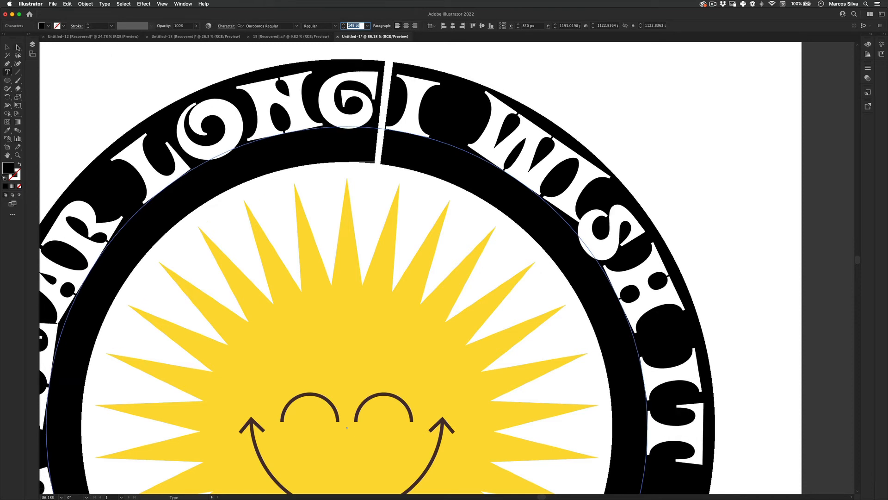
{"action": "left_click", "coordinate": [7, 47]}
{"action": "key", "text": "super+0"}
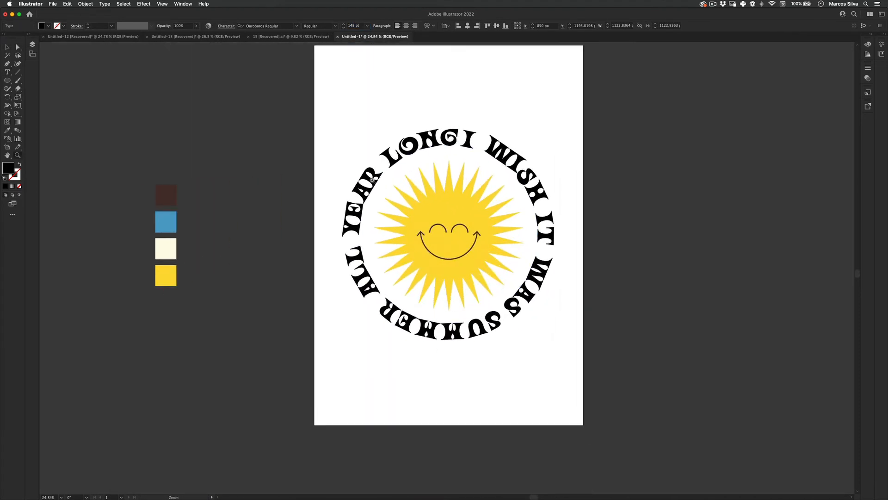
{"action": "left_click", "coordinate": [496, 121]}
Scale the circular text down from its centre to a path diameter of about 1035 px, closer to the sun's rays.
{"action": "left_click_drag", "start_coordinate": [406, 133], "coordinate": [416, 129]}
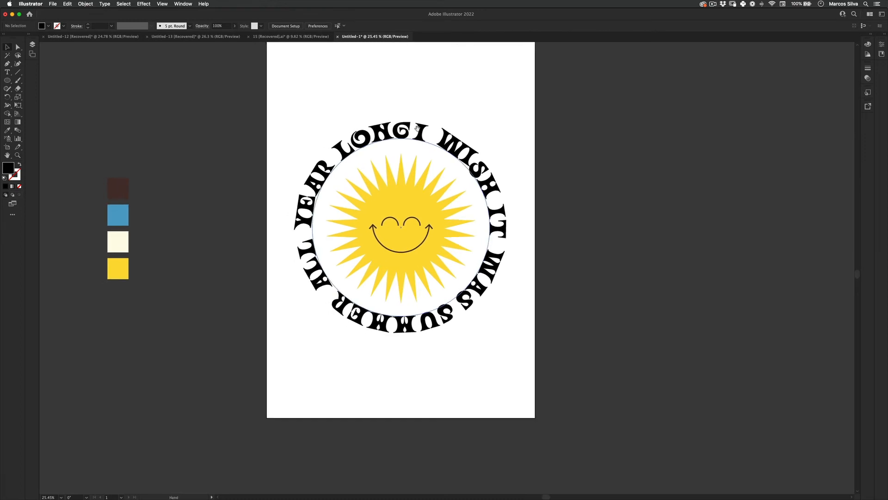
{"action": "left_click", "coordinate": [465, 155]}
{"action": "key", "text": "e"}
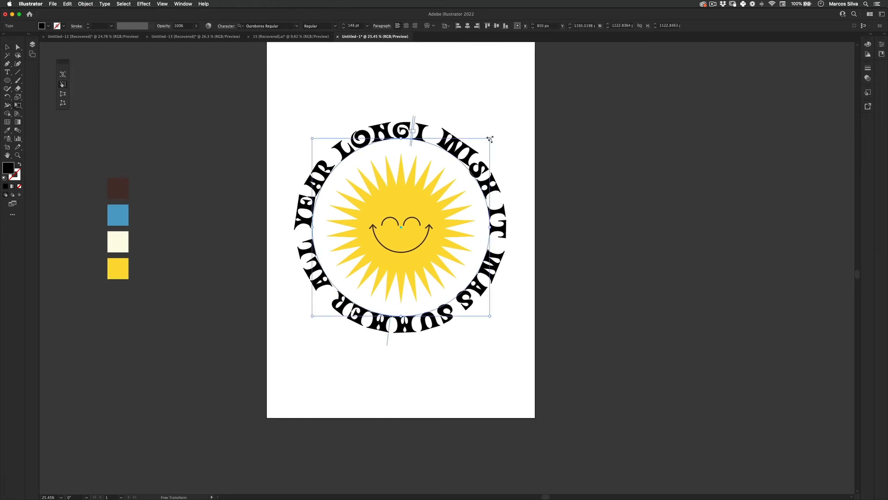
{"action": "left_click_drag", "start_coordinate": [490, 139], "coordinate": [482, 143]}
{"action": "key", "text": "v"}
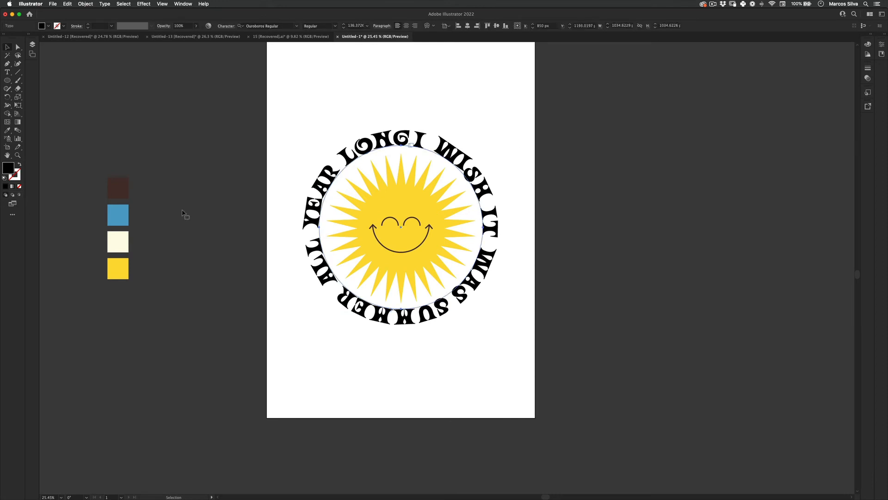
Colour the circular text with the blue sampled from the palette swatches.
{"action": "key", "text": "i"}
{"action": "left_click", "coordinate": [124, 214]}
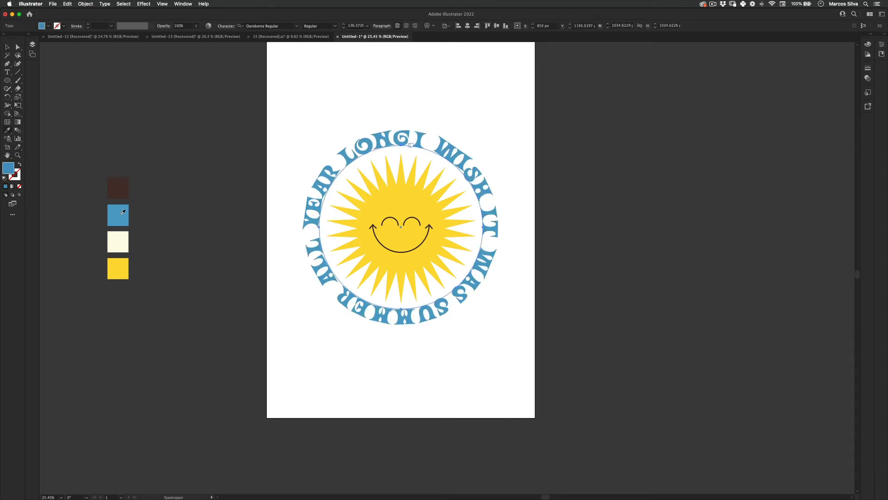
{"action": "key", "text": "v"}
{"action": "left_click", "coordinate": [92, 138]}
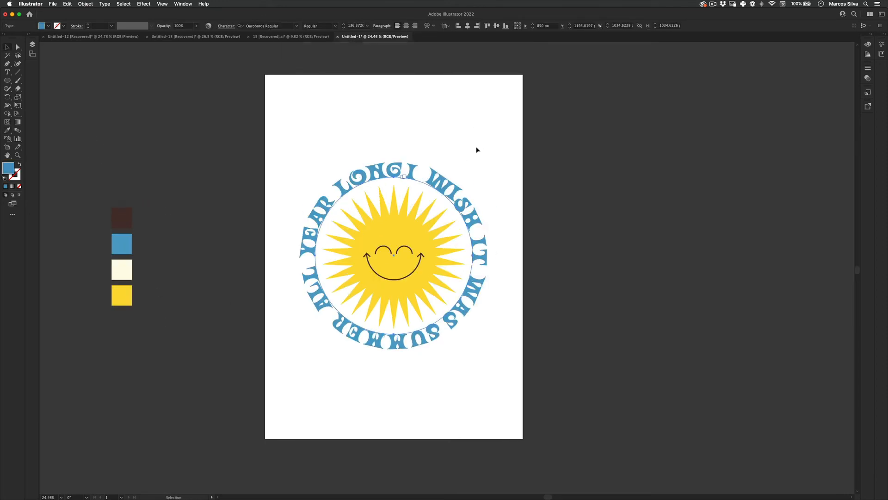
Create a copy of the text ring scaled from its centre to about 1291 px and rotate it clockwise around the sun.
{"action": "key", "text": "a"}
{"action": "key", "text": "e"}
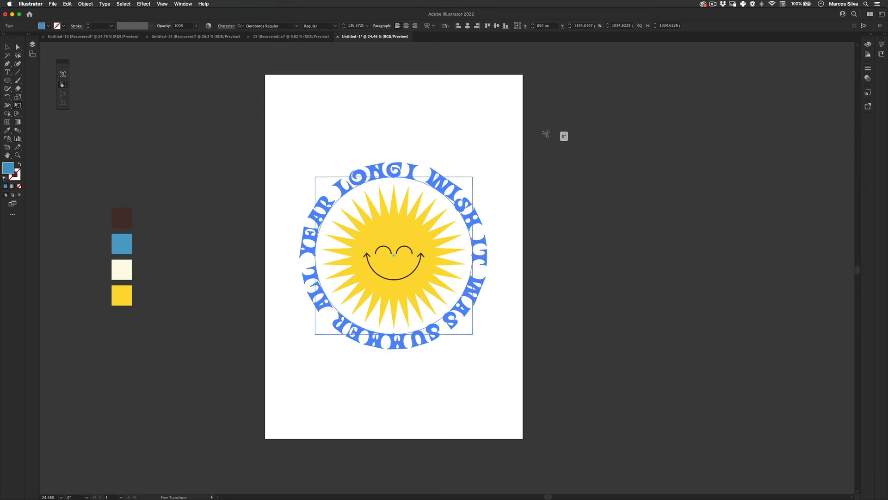
{"action": "left_click_drag", "start_coordinate": [473, 176], "coordinate": [494, 162]}
{"action": "key", "text": "r"}
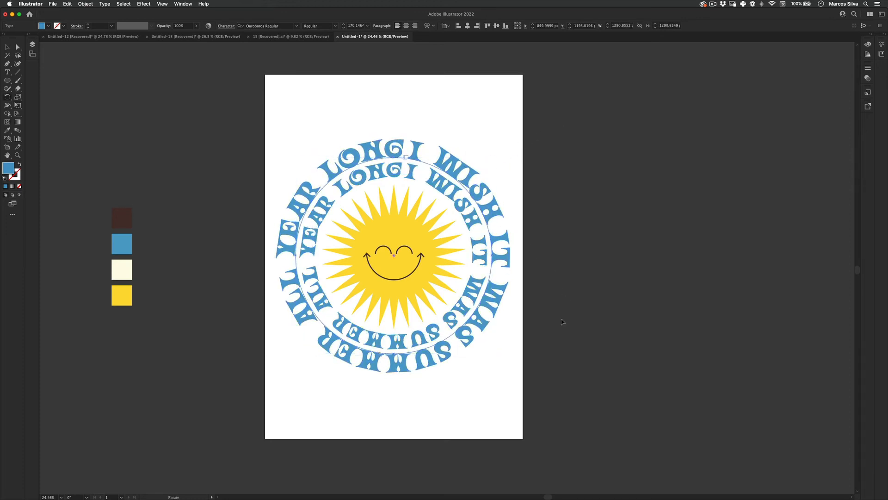
{"action": "left_click_drag", "start_coordinate": [514, 296], "coordinate": [494, 386]}
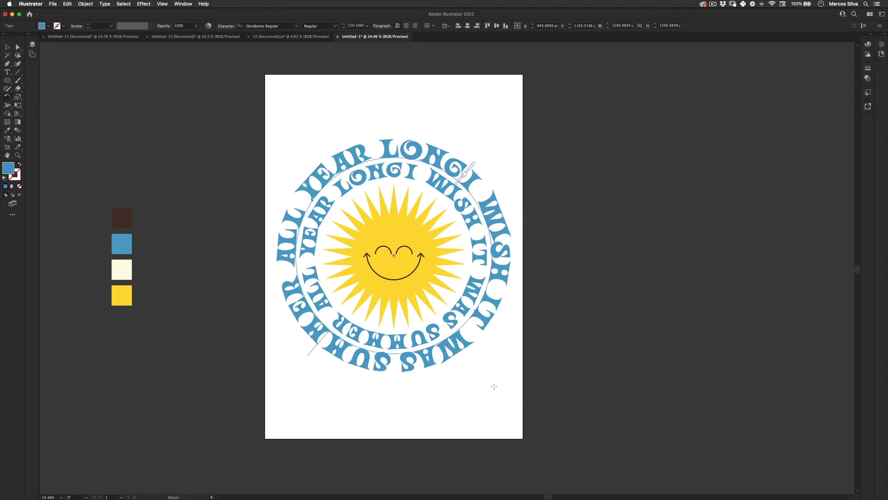
Colour the outer text ring with the dark brown sampled from the palette swatches.
{"action": "key", "text": "i"}
{"action": "left_click", "coordinate": [123, 216]}
{"action": "left_click", "coordinate": [7, 46]}
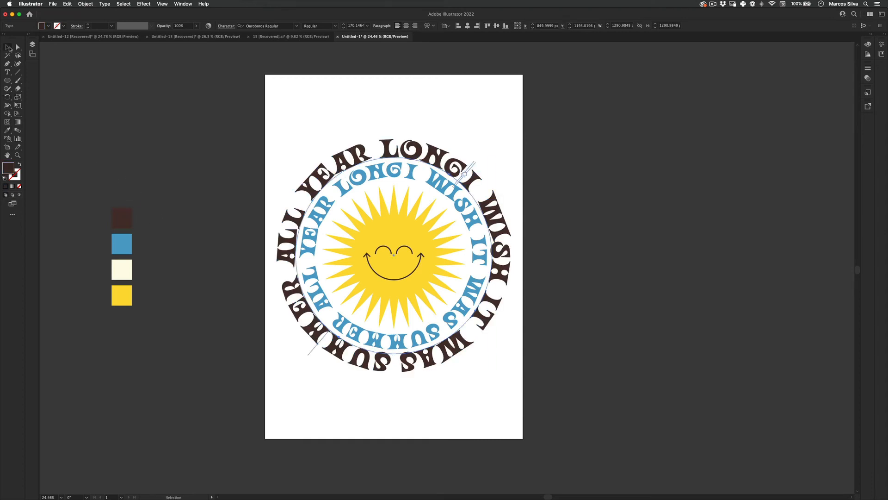
{"action": "left_click", "coordinate": [278, 100]}
Select the blue and brown text rings together and make a copy scaled from the centre to about 1974 px overall.
{"action": "left_click", "coordinate": [380, 170]}
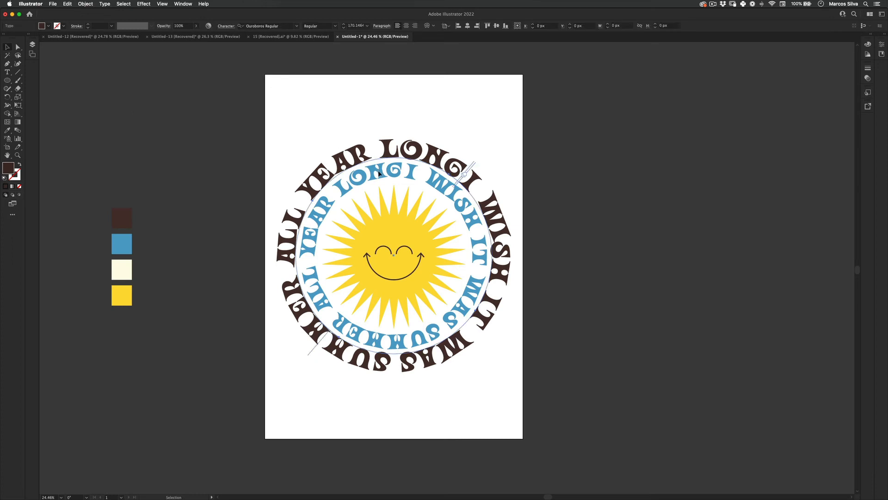
{"action": "left_click", "coordinate": [418, 184]}
{"action": "left_click", "coordinate": [436, 157]}
{"action": "left_click", "coordinate": [433, 187], "text": "super"}
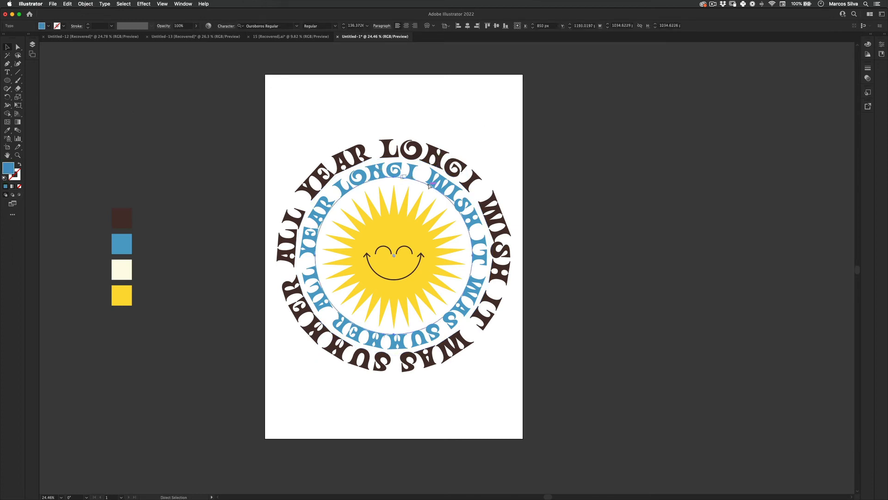
{"action": "left_click", "coordinate": [447, 169], "text": "shift"}
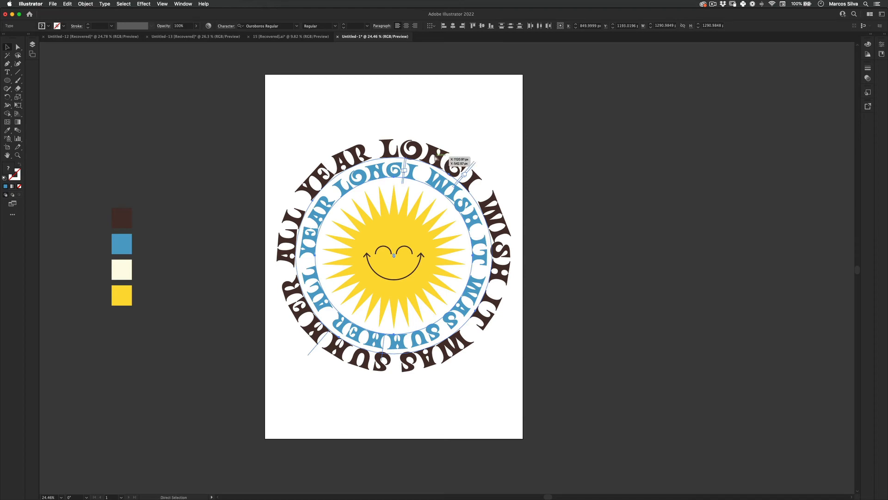
{"action": "key", "text": "e"}
{"action": "left_click_drag", "start_coordinate": [492, 157], "coordinate": [559, 135]}
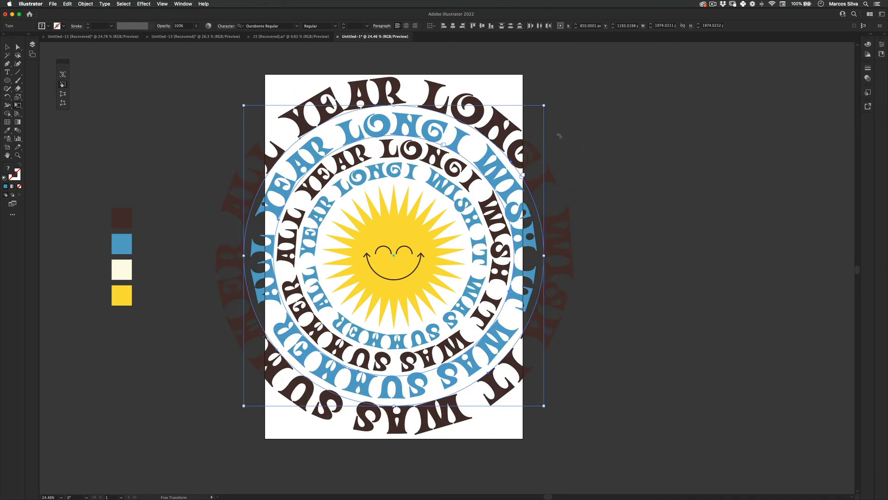
{"action": "left_click", "coordinate": [587, 148]}
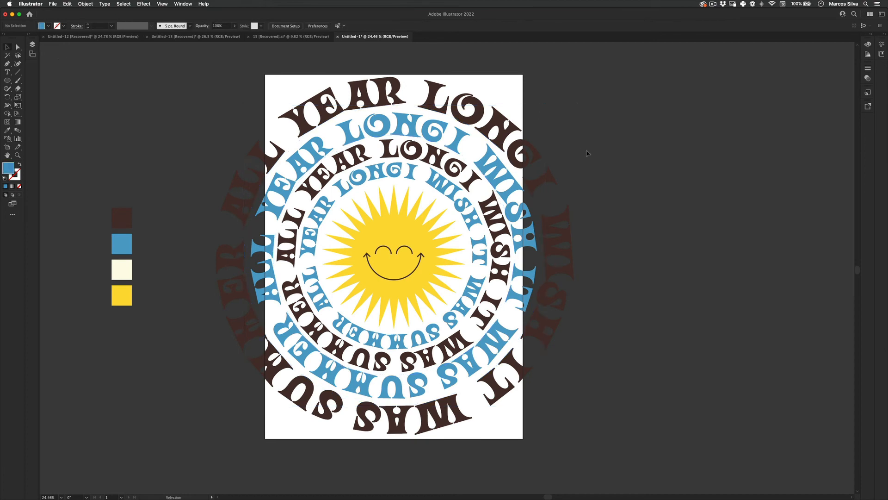
Scale the outermost brown text ring down from its centre to about 1931 px and deselect it.
{"action": "left_click", "coordinate": [465, 120]}
{"action": "key", "text": "e"}
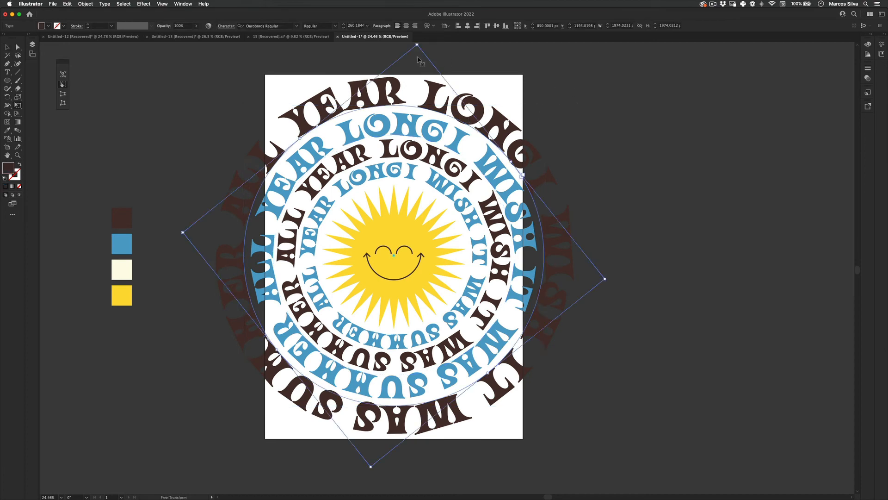
{"action": "left_click_drag", "start_coordinate": [416, 45], "coordinate": [417, 49]}
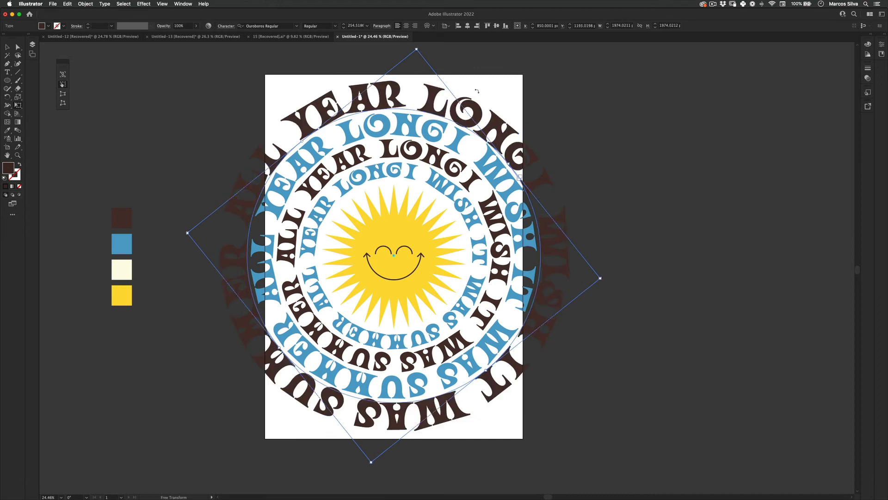
{"action": "key", "text": "v"}
{"action": "left_click", "coordinate": [478, 91]}
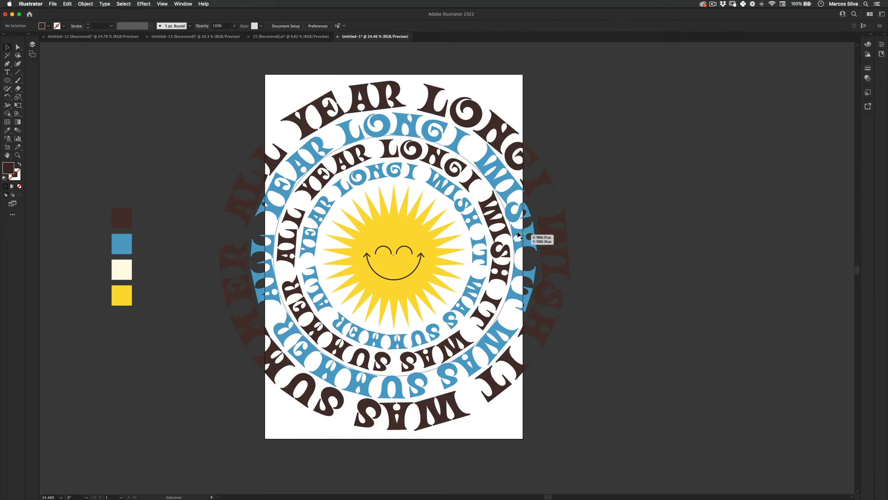
Make a copy of the outer blue text ring scaled from its centre to about 2358 px wide, beyond the outermost brown ring.
{"action": "left_click", "coordinate": [518, 235]}
{"action": "key", "text": "z"}
{"action": "left_click", "coordinate": [448, 203], "text": "alt"}
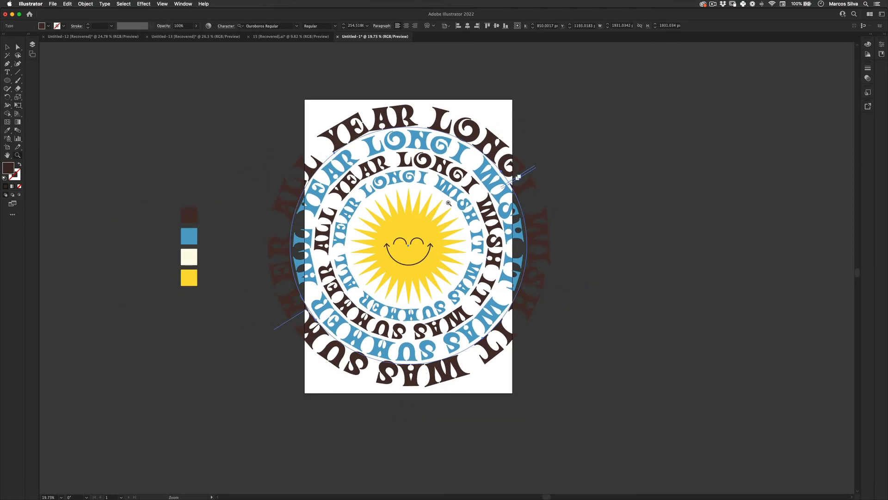
{"action": "left_click", "coordinate": [603, 128]}
{"action": "left_click_drag", "start_coordinate": [370, 260], "coordinate": [556, 116]}
{"action": "key", "text": "v"}
{"action": "left_click", "coordinate": [557, 115]}
{"action": "left_click", "coordinate": [478, 157]}
{"action": "key", "text": "e"}
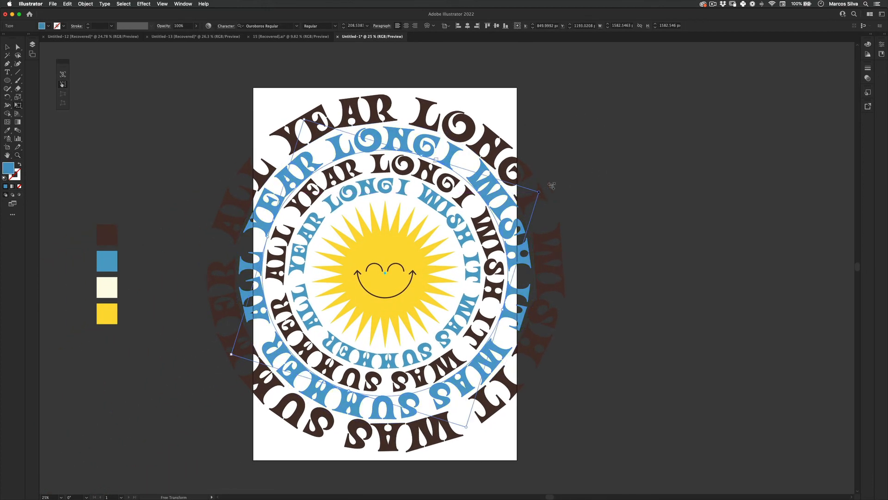
{"action": "left_click_drag", "start_coordinate": [539, 191], "coordinate": [618, 162]}
{"action": "key", "text": "v"}
{"action": "left_click", "coordinate": [564, 100]}
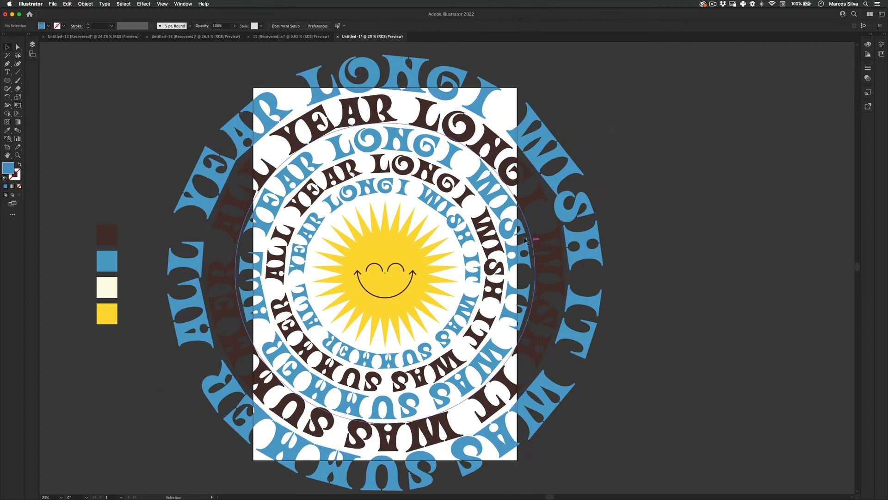
Draw a 1700 × 2400 px rectangle over the artwork that covers the whole artboard.
{"action": "left_click_drag", "start_coordinate": [418, 222], "coordinate": [389, 200]}
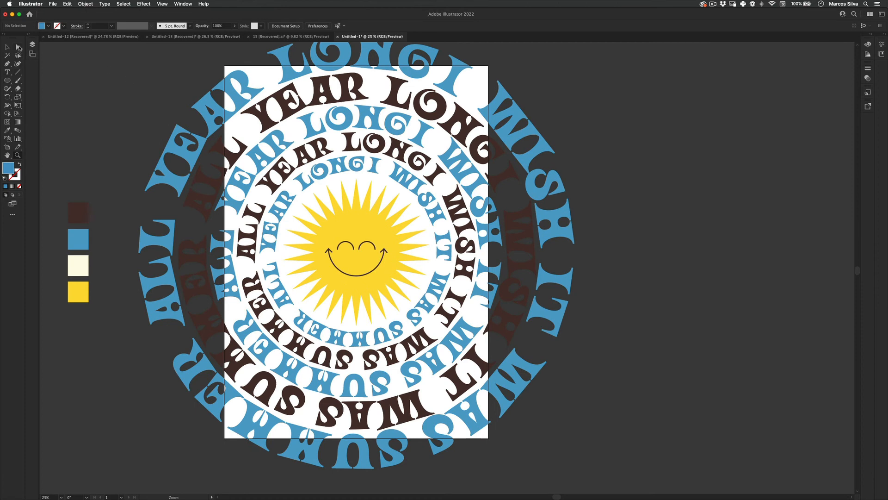
{"action": "left_click_drag", "start_coordinate": [7, 81], "coordinate": [37, 82]}
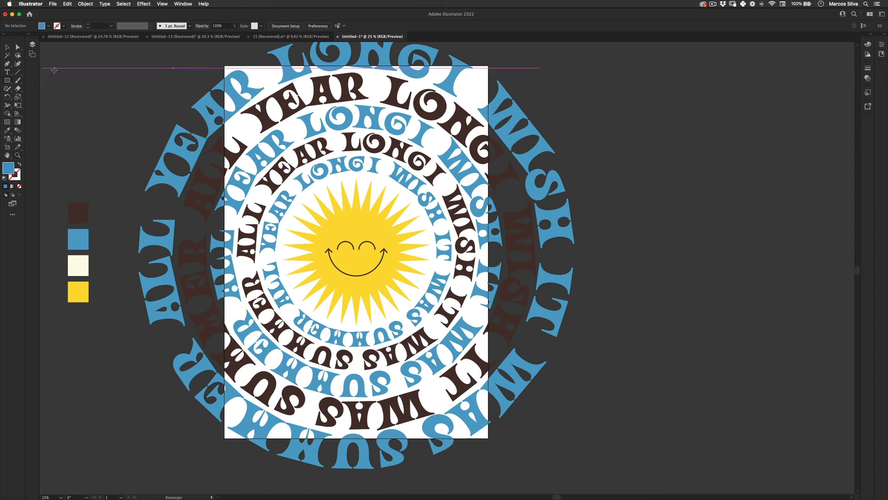
{"action": "left_click_drag", "start_coordinate": [226, 66], "coordinate": [489, 439]}
Select the rectangle together with the sun and text rings, make a clipping mask to crop them to the artboard, and deselect.
{"action": "key", "text": "v"}
{"action": "left_click_drag", "start_coordinate": [594, 64], "coordinate": [454, 458]}
{"action": "left_click_drag", "start_coordinate": [587, 57], "coordinate": [424, 470]}
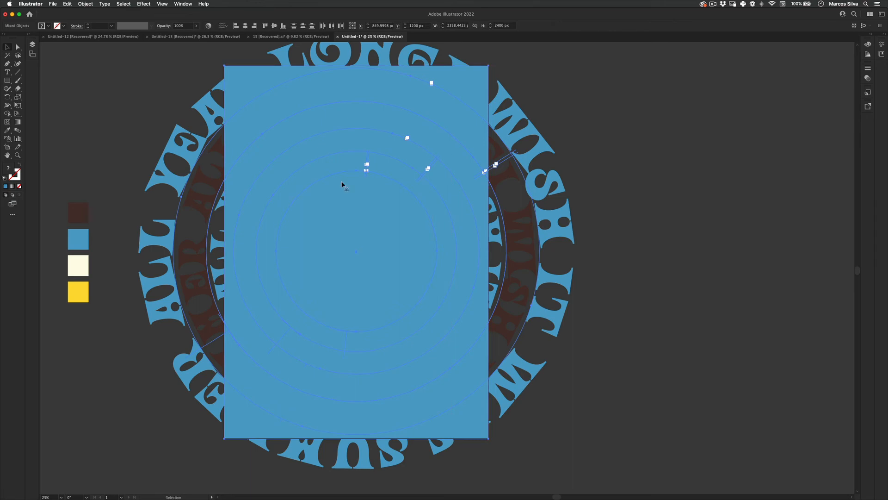
{"action": "right_click", "coordinate": [393, 104]}
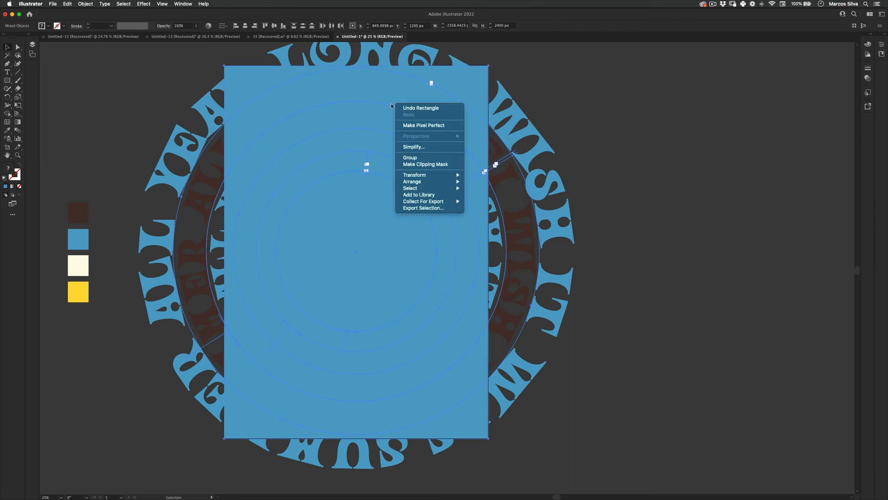
{"action": "left_click", "coordinate": [408, 163]}
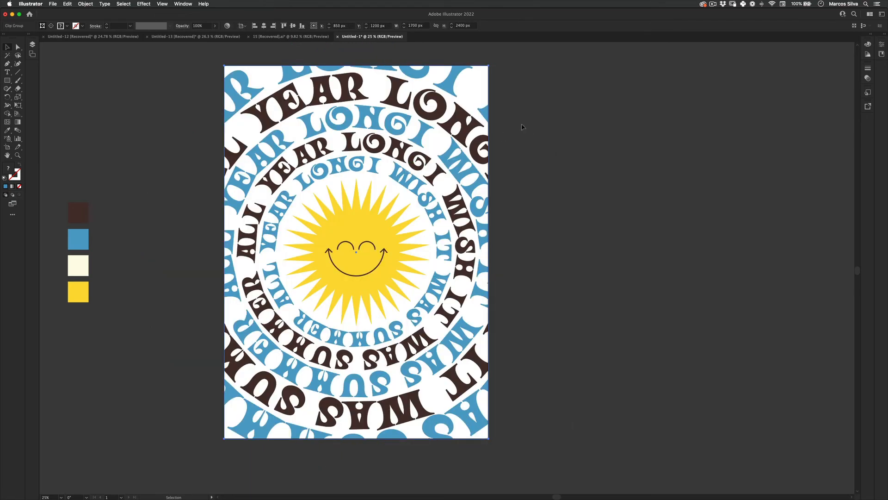
{"action": "key", "text": "super+shift+a"}
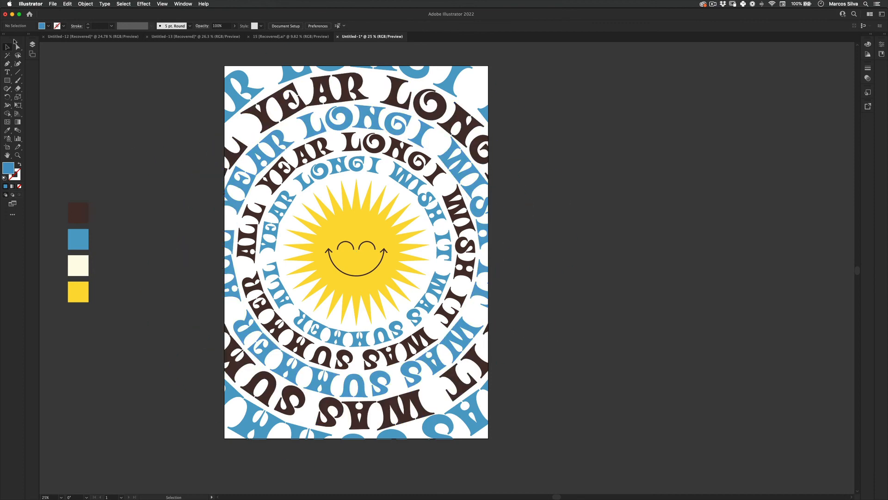
Add a new layer beneath the artwork layer and draw a background rectangle about 1690 × 2400 px over the artboard on it.
{"action": "left_click", "coordinate": [32, 44]}
{"action": "left_click", "coordinate": [117, 140]}
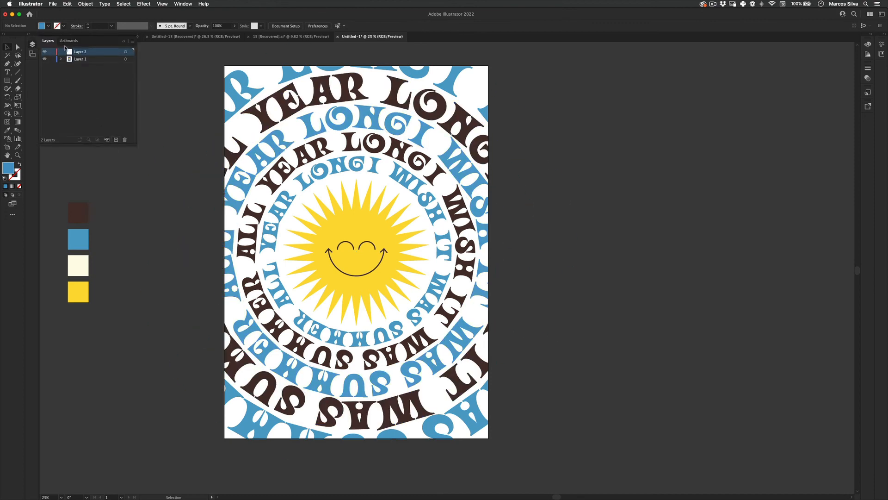
{"action": "left_click", "coordinate": [8, 82]}
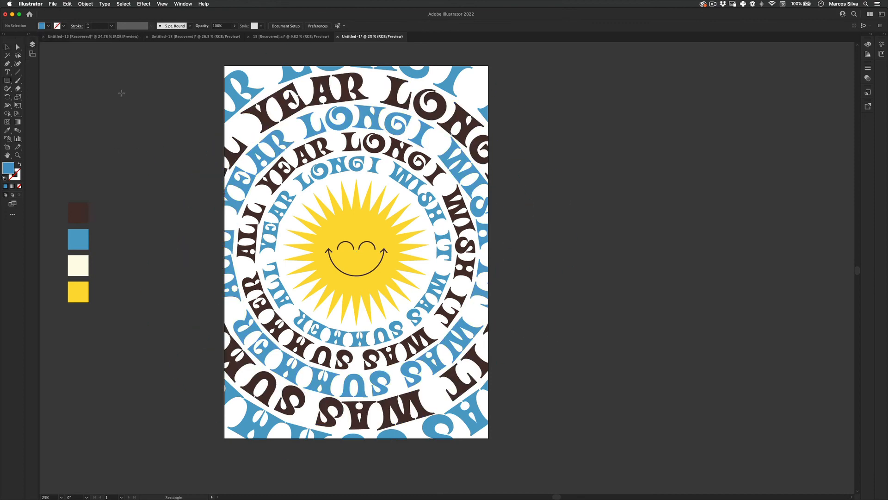
{"action": "left_click_drag", "start_coordinate": [223, 64], "coordinate": [487, 439]}
Stretch the background rectangle's right side out to the artboard edge for a width of 1700 px.
{"action": "key", "text": "z"}
{"action": "left_click_drag", "start_coordinate": [488, 257], "coordinate": [575, 237]}
{"action": "key", "text": "e"}
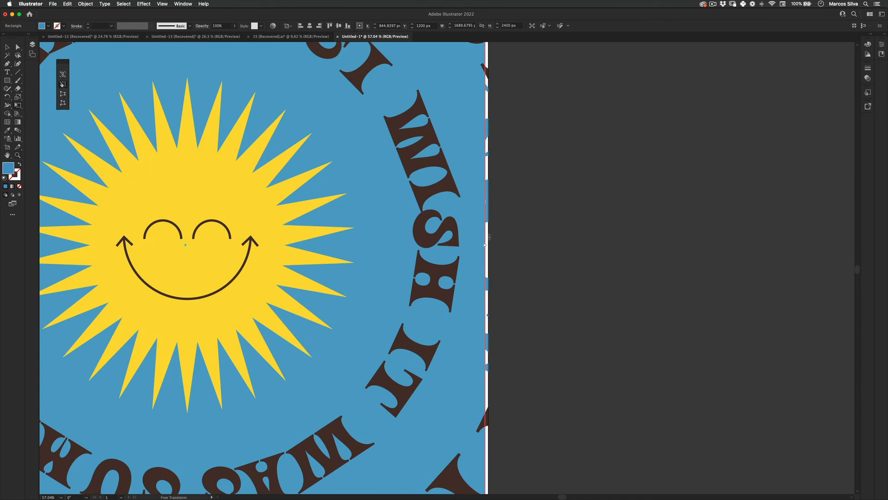
{"action": "left_click_drag", "start_coordinate": [484, 245], "coordinate": [354, 283]}
{"action": "key", "text": "z"}
Fill the background rectangle with the cream sampled from the palette swatches and deselect it.
{"action": "key", "text": "i"}
{"action": "left_click", "coordinate": [222, 253]}
{"action": "key", "text": "v"}
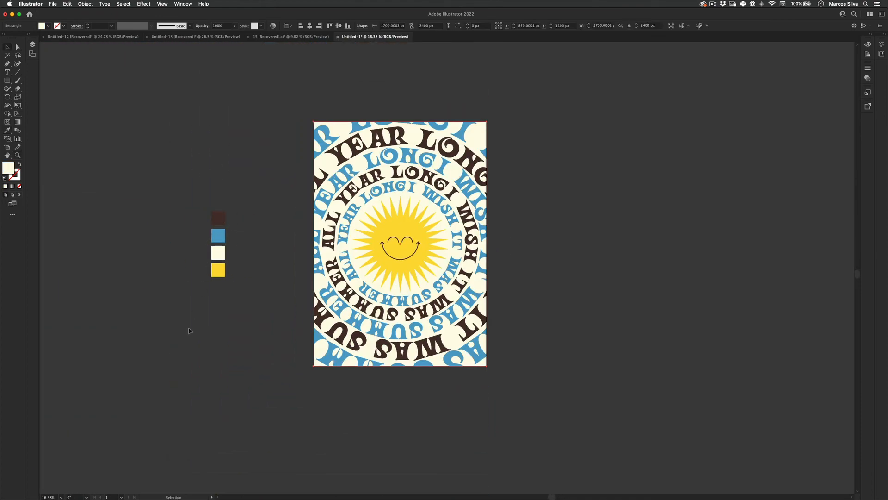
{"action": "left_click", "coordinate": [189, 328]}
Examine the whole poster composition in full-screen mode with the interface hidden.
{"action": "key", "text": "z"}
{"action": "left_click_drag", "start_coordinate": [438, 163], "coordinate": [496, 148]}
{"action": "left_click_drag", "start_coordinate": [490, 233], "coordinate": [511, 202]}
{"action": "key", "text": "v"}
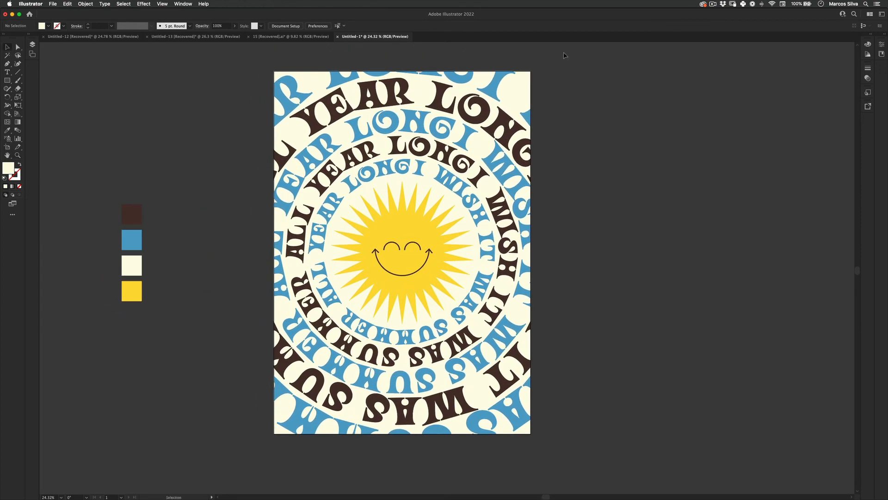
{"action": "key", "text": "f"}
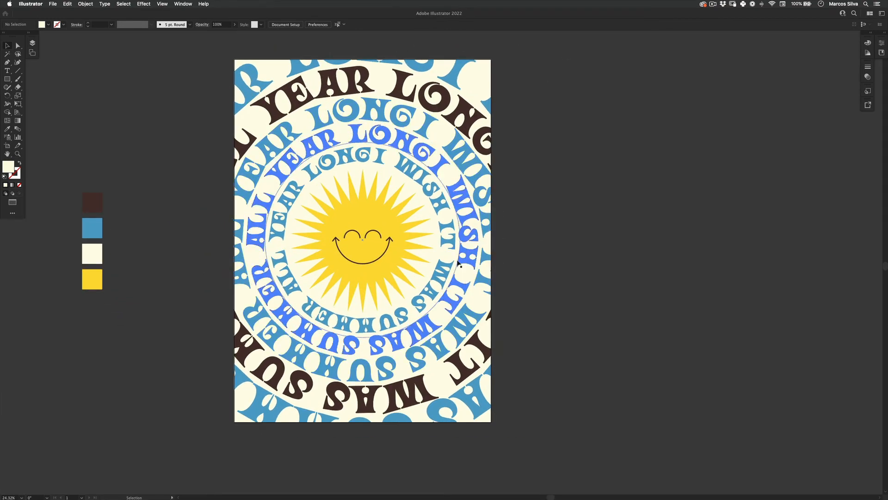
{"action": "key", "text": "z"}
{"action": "key", "text": "f"}
{"action": "left_click_drag", "start_coordinate": [378, 232], "coordinate": [394, 261]}
{"action": "key", "text": "v"}
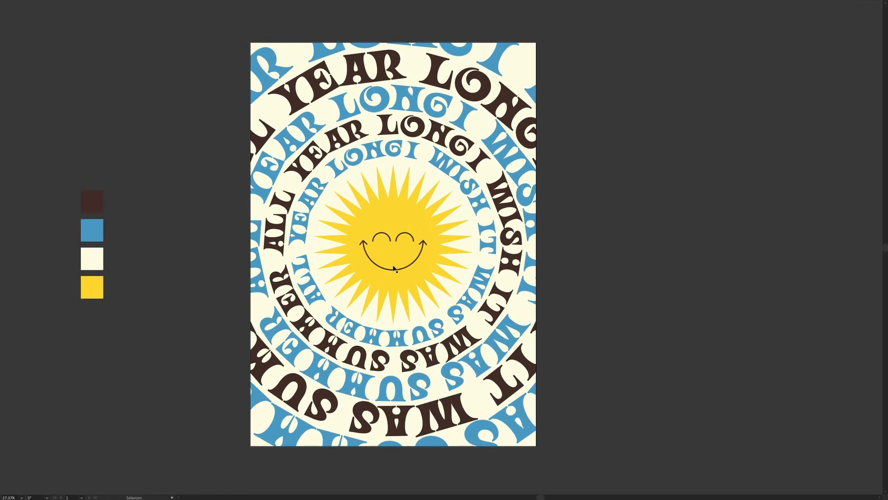